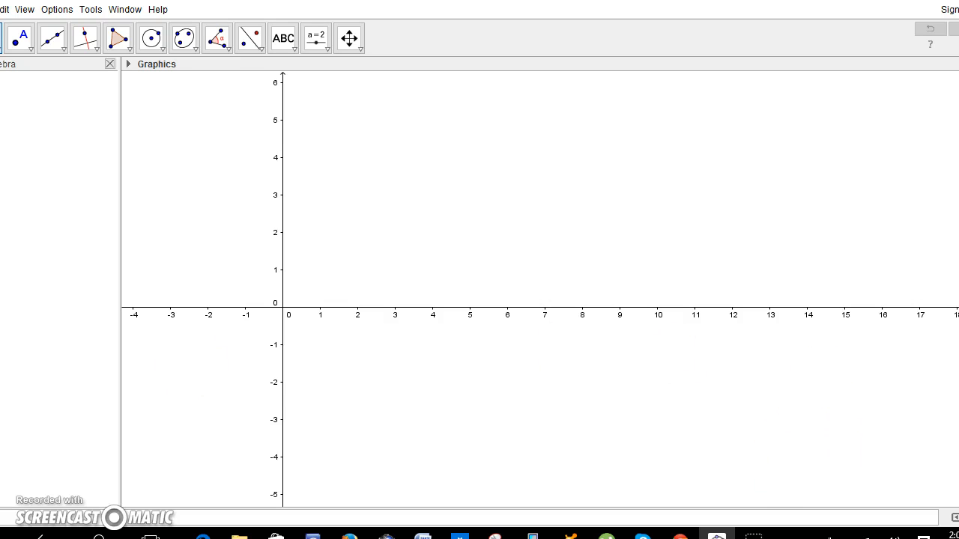
Step: Show the Spreadsheet view beside the Graphics view
click(24, 10)
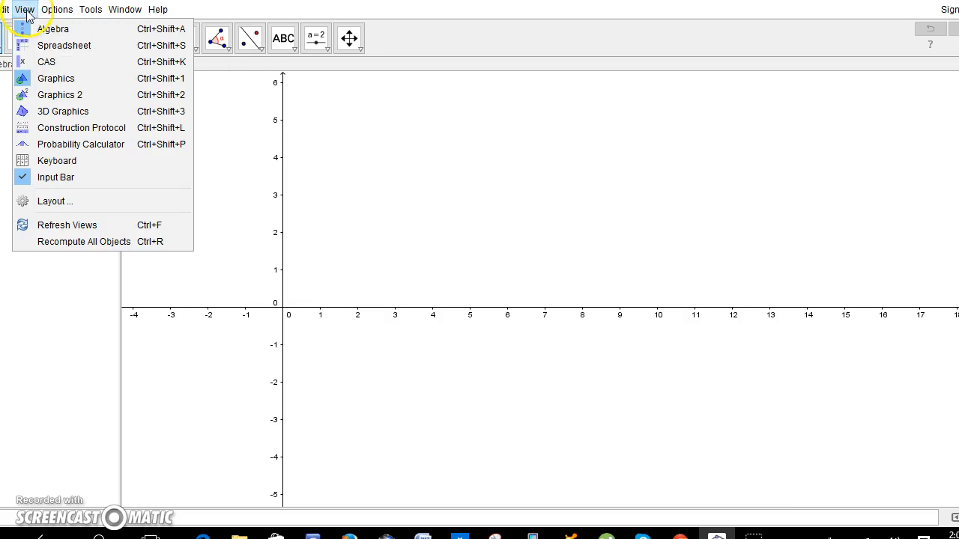
click(60, 45)
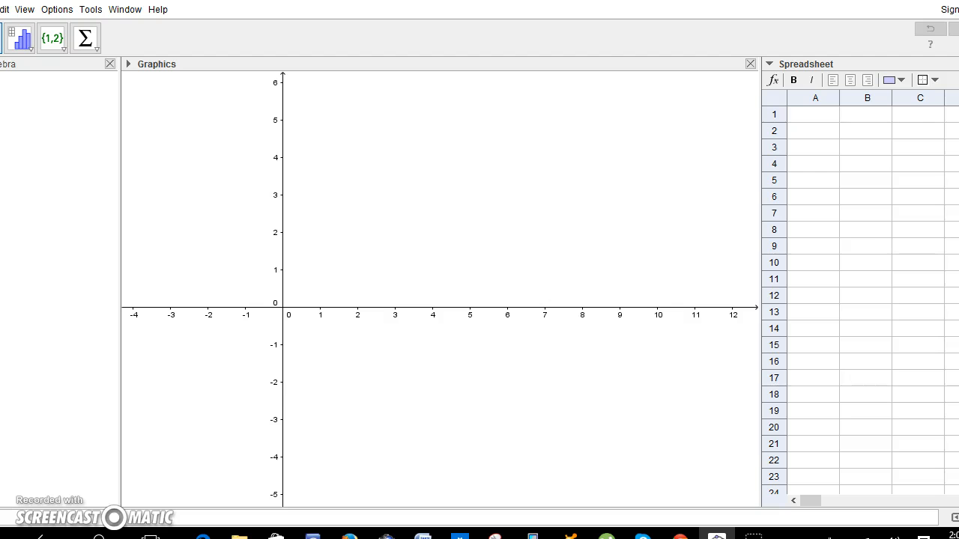
click(816, 120)
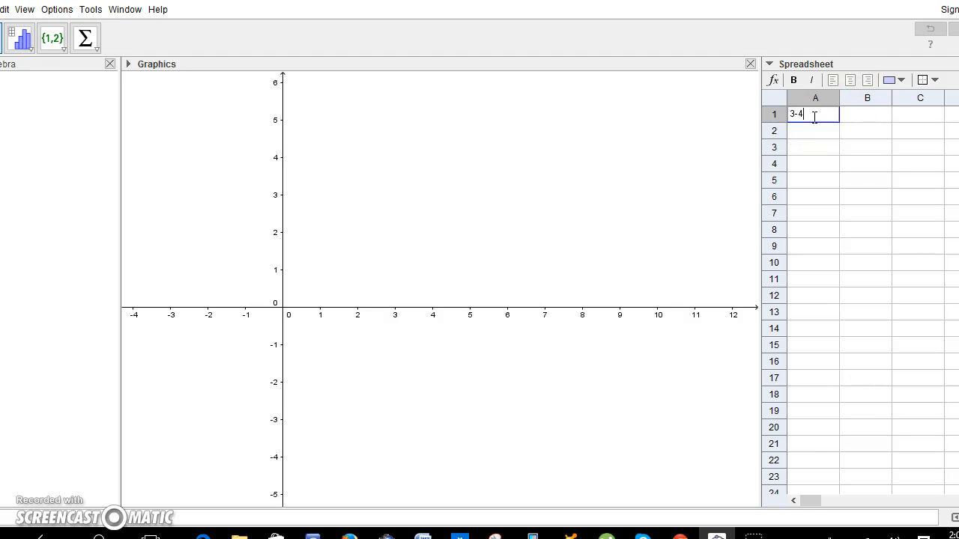
key(Return)
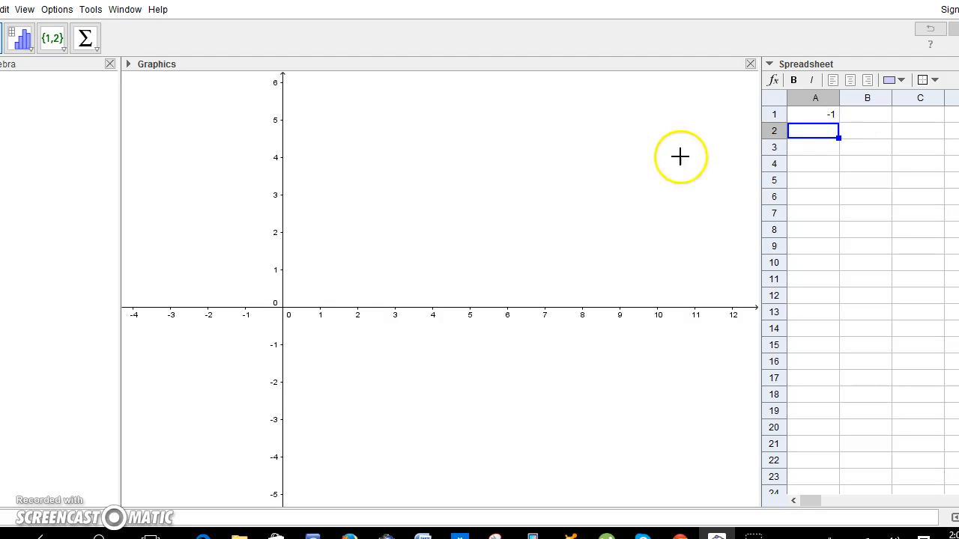
click(820, 115)
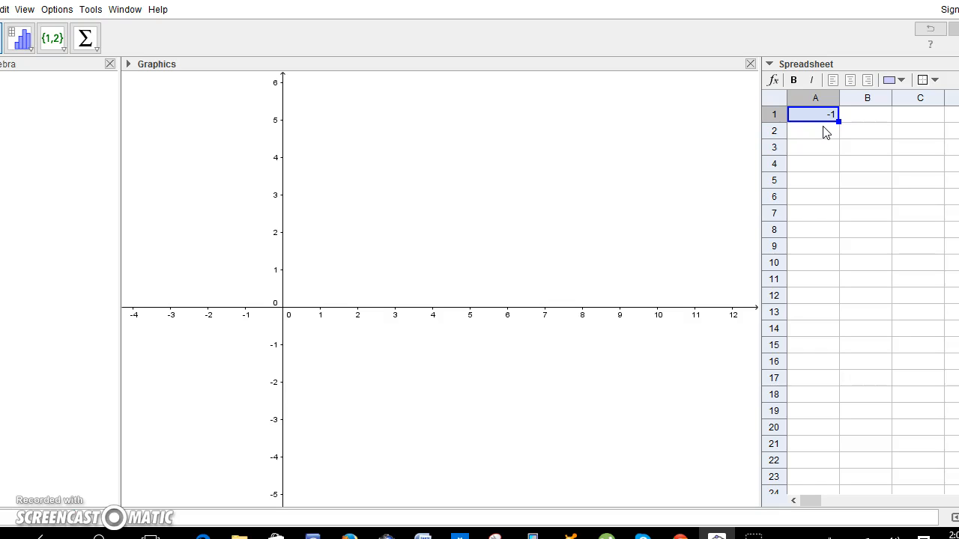
key(Delete)
Step: Enter the class intervals '3-4 and '4-5 as text in cells A1 and A2
click(825, 131)
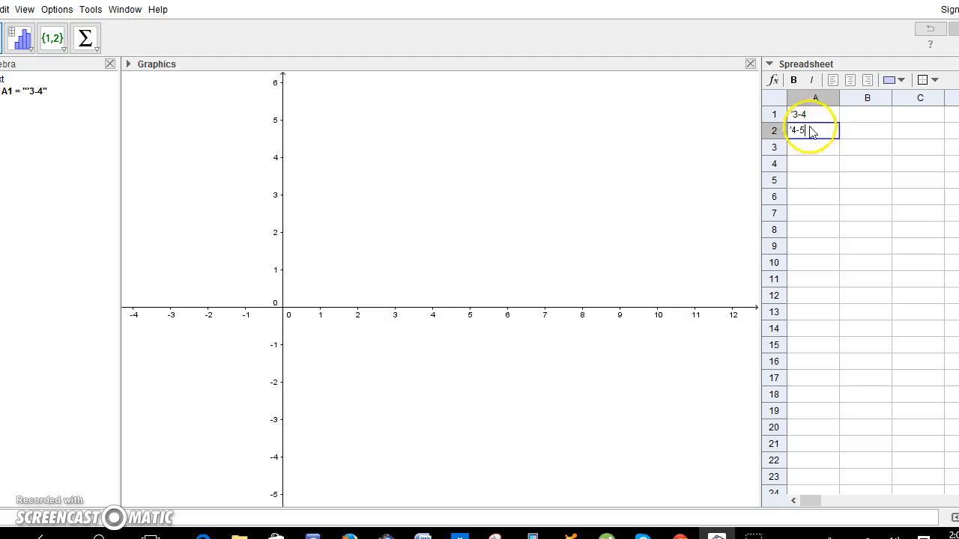
click(871, 120)
Step: Enter the frequencies 3, 6, 5, 4 and 2 in cells B1 to B5
click(860, 114)
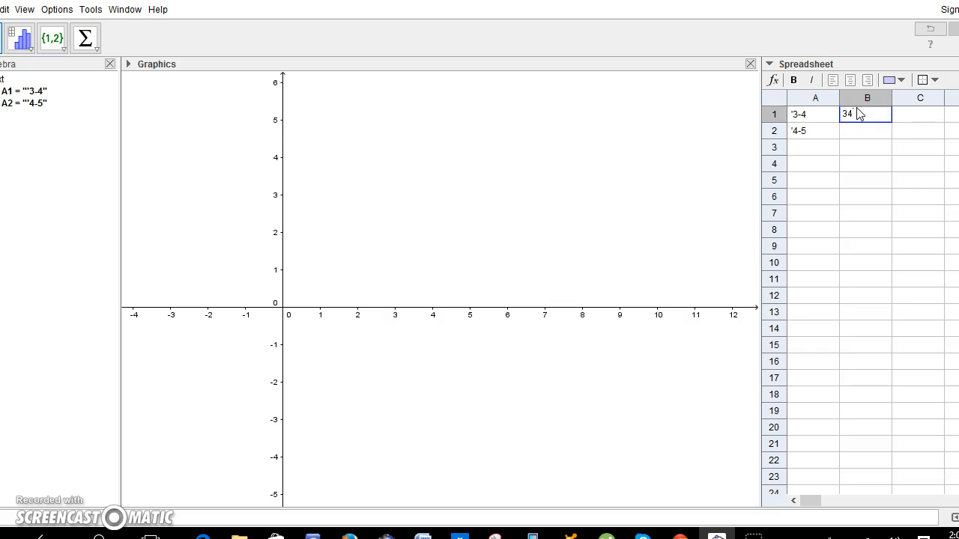
key(Return)
key(Return)
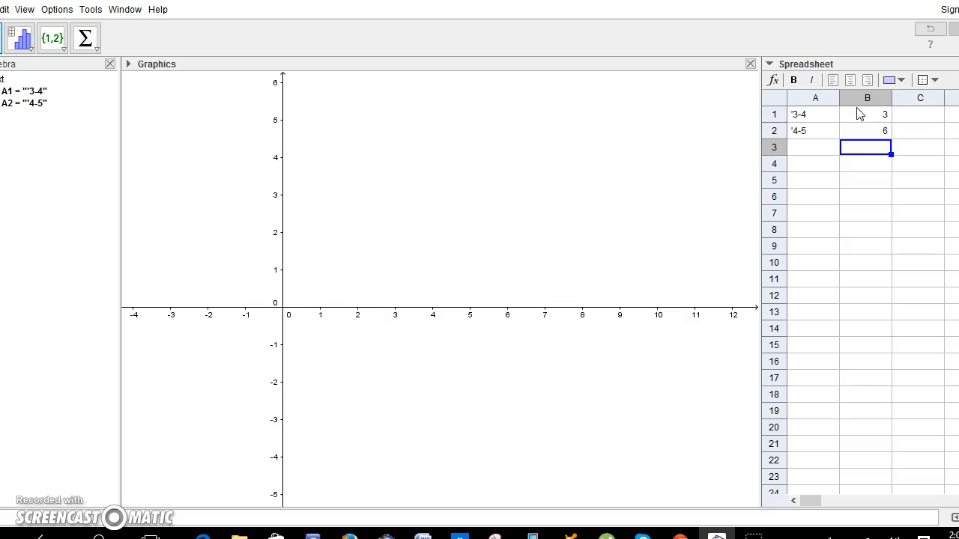
key(Return)
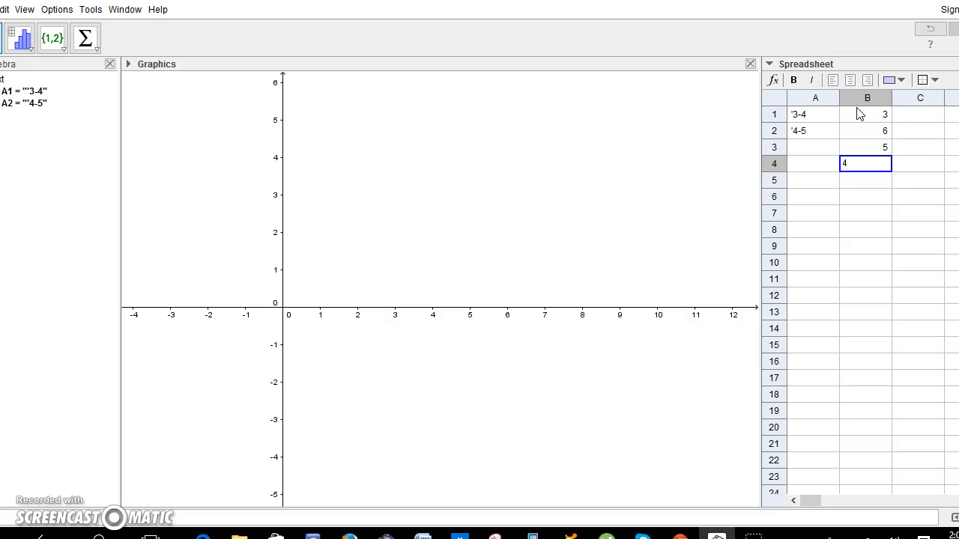
key(Return)
key(Return)
Step: Run a One Variable Analysis on the values in cells B1:B5
click(867, 117)
drag(884, 123, 871, 186)
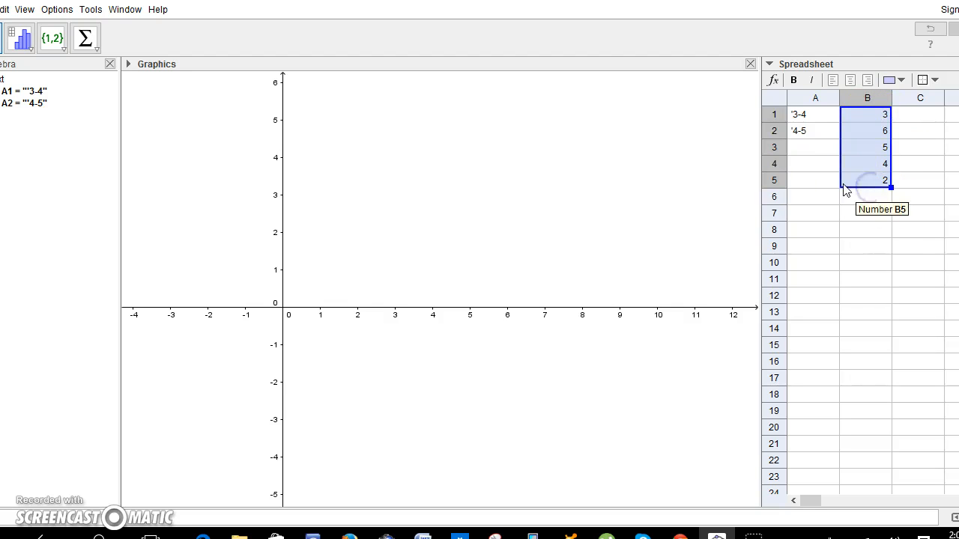
click(24, 47)
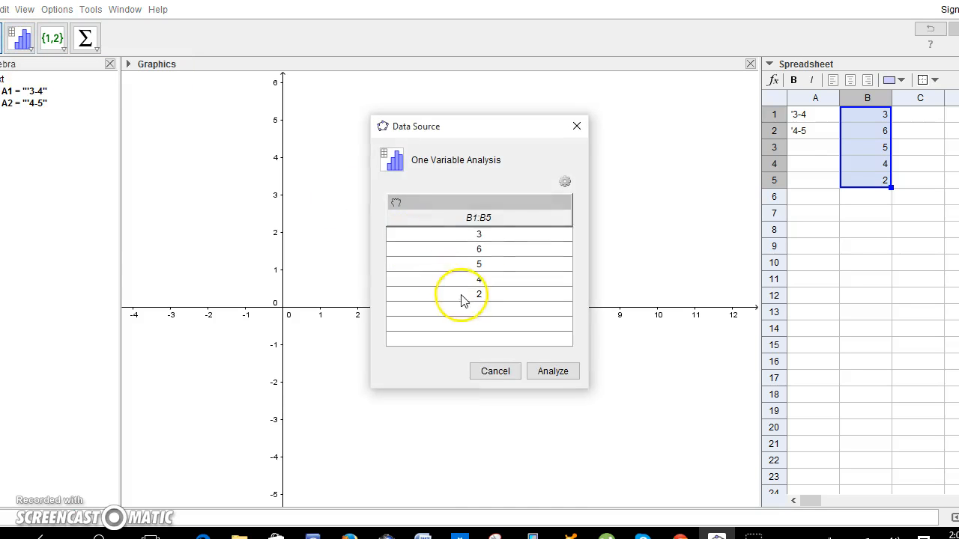
click(553, 373)
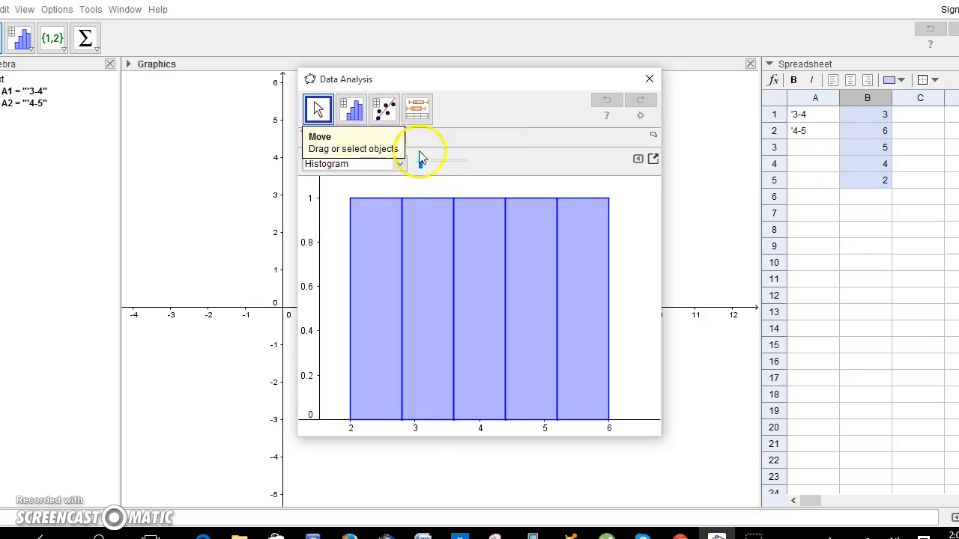
Step: Show the summary statistics beside the plot and set the histogram to 4 classes
click(322, 139)
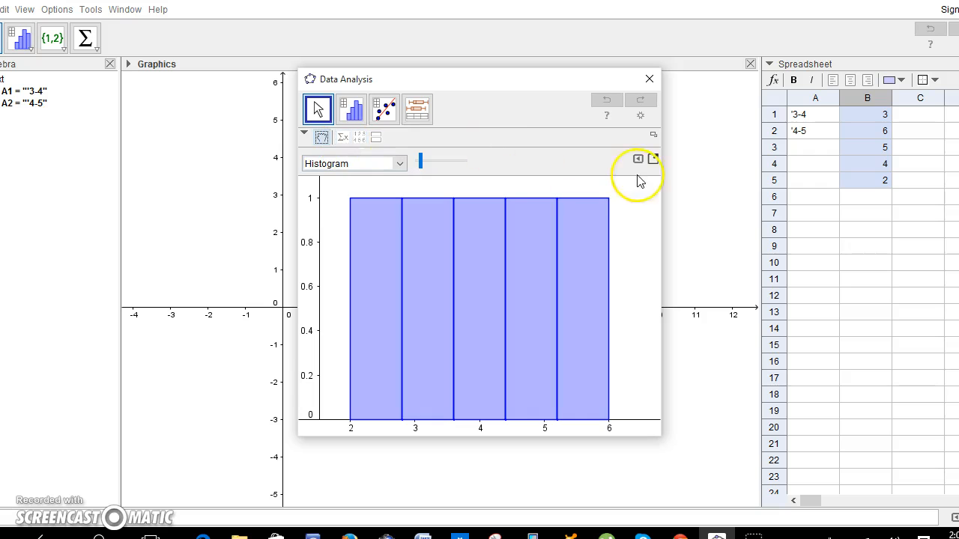
click(344, 139)
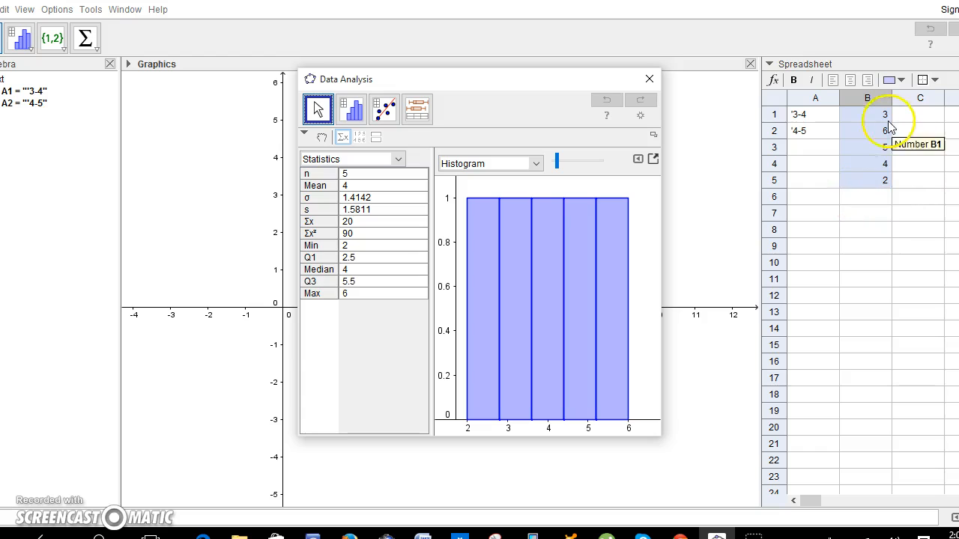
click(536, 164)
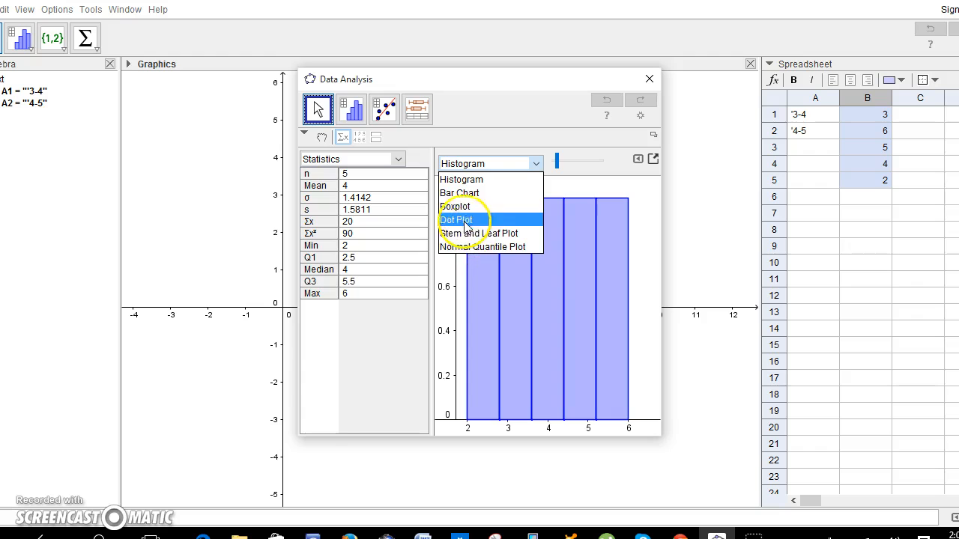
click(458, 180)
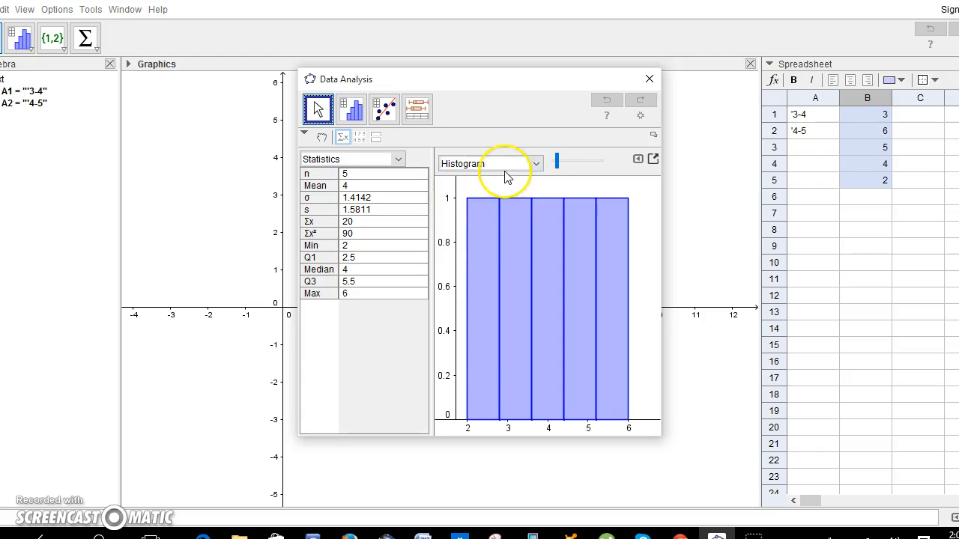
mouse_move(554, 168)
mouse_down()
mouse_move(577, 169)
mouse_move(555, 167)
mouse_up()
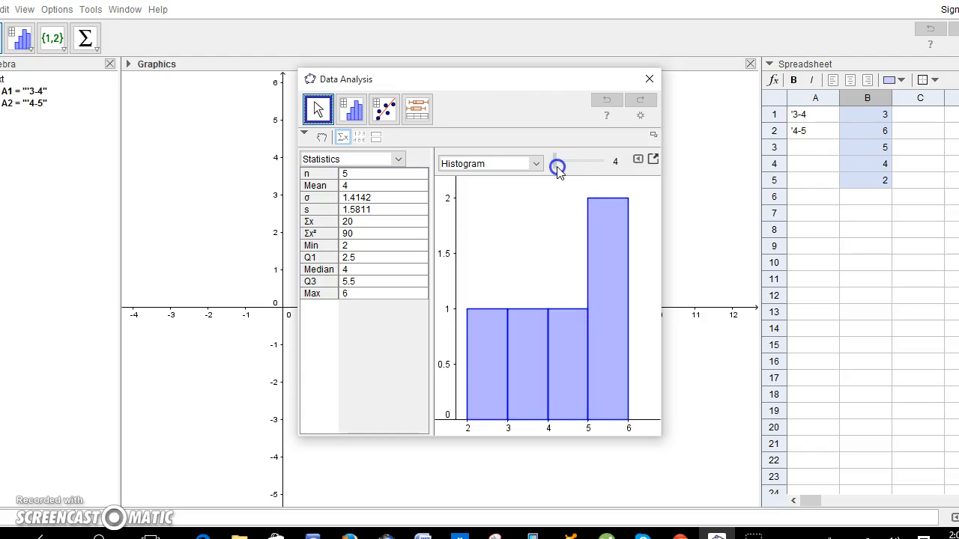
click(649, 141)
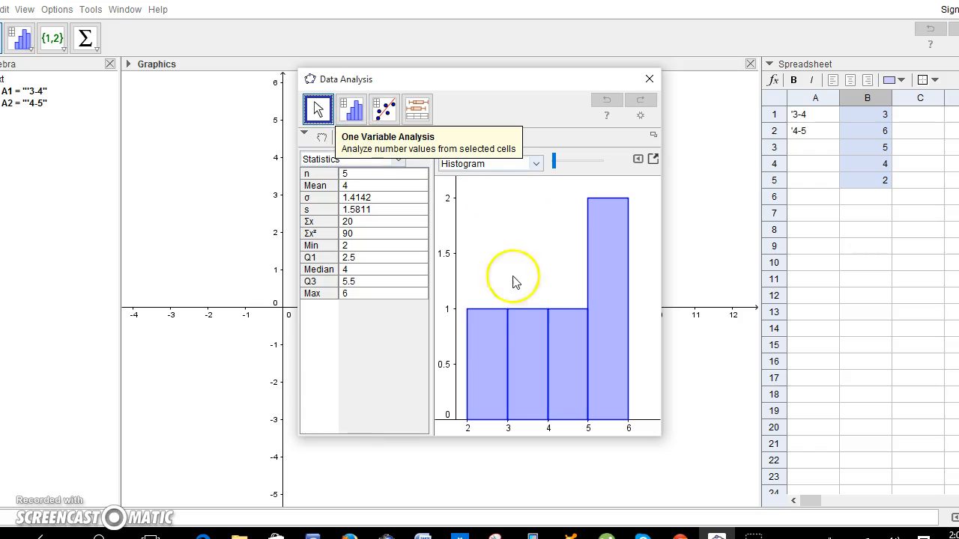
Step: Change the One Variable Analysis data source type from raw data to Class with Frequency
click(355, 111)
click(565, 182)
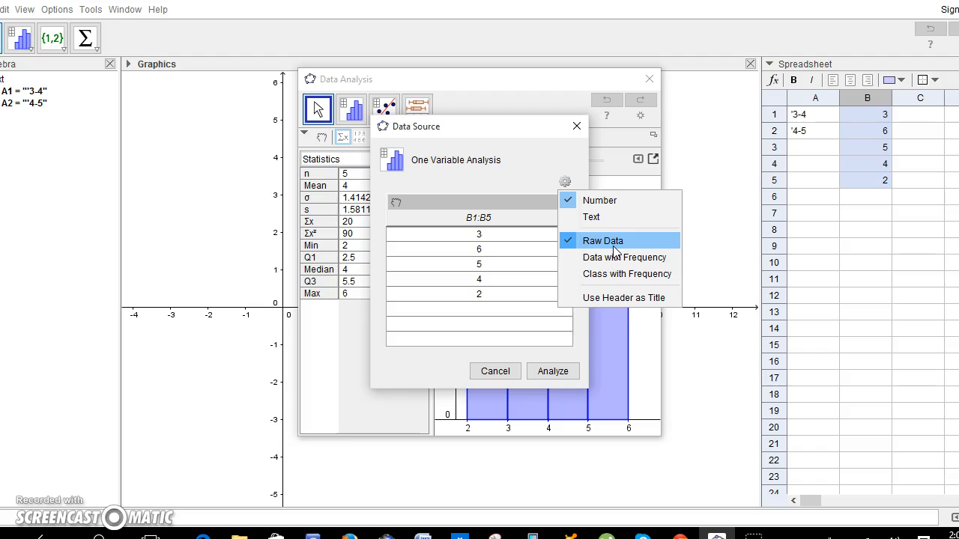
click(643, 276)
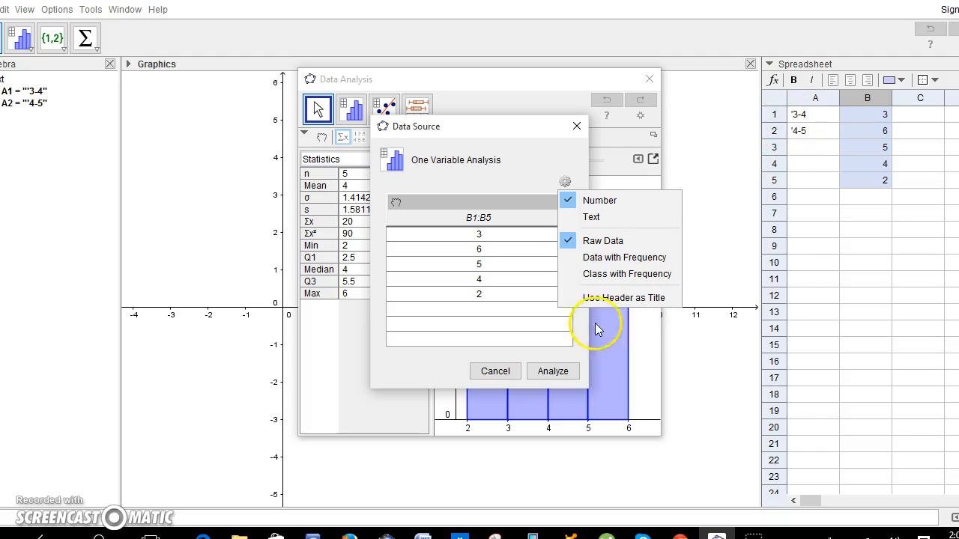
click(618, 274)
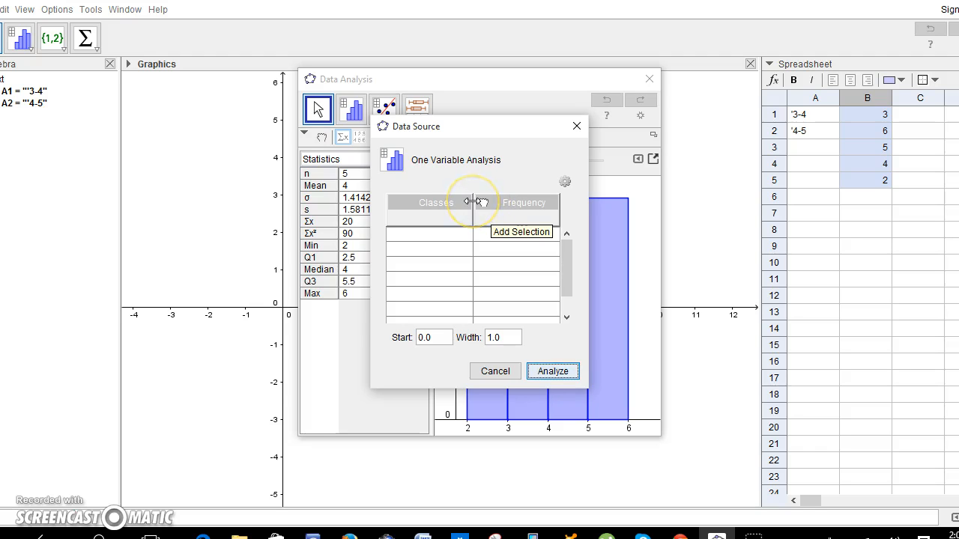
Step: Use B1:B5 as the class frequencies with the classes starting at 3, and analyze the data
click(485, 202)
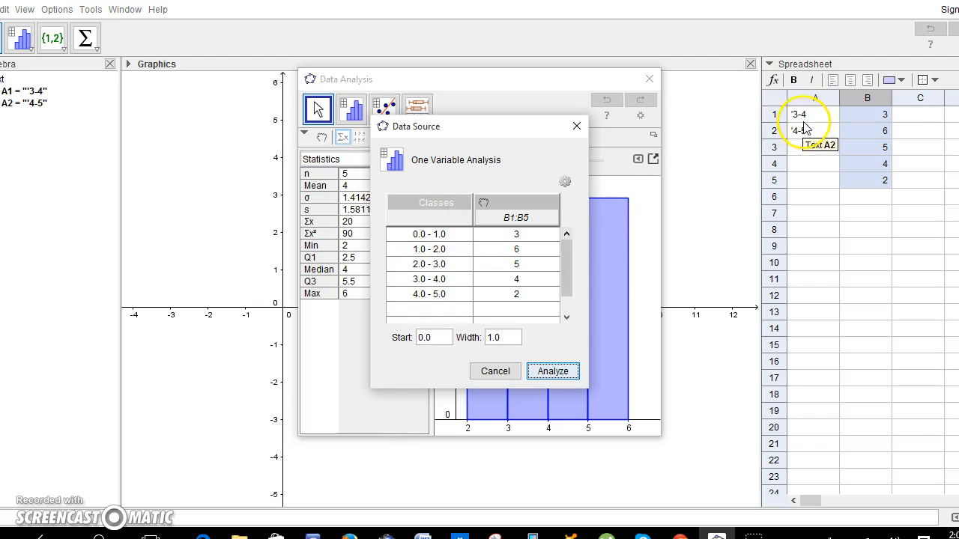
click(436, 339)
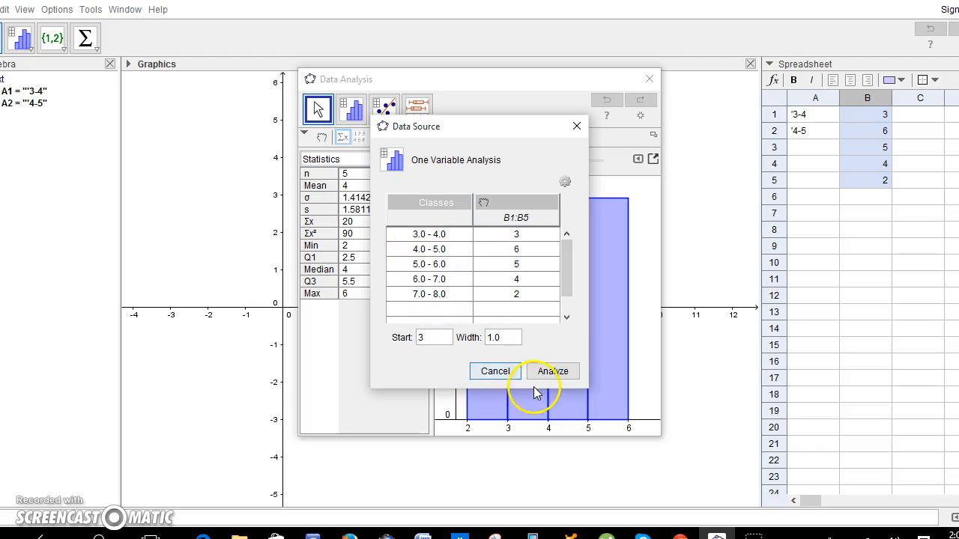
click(567, 182)
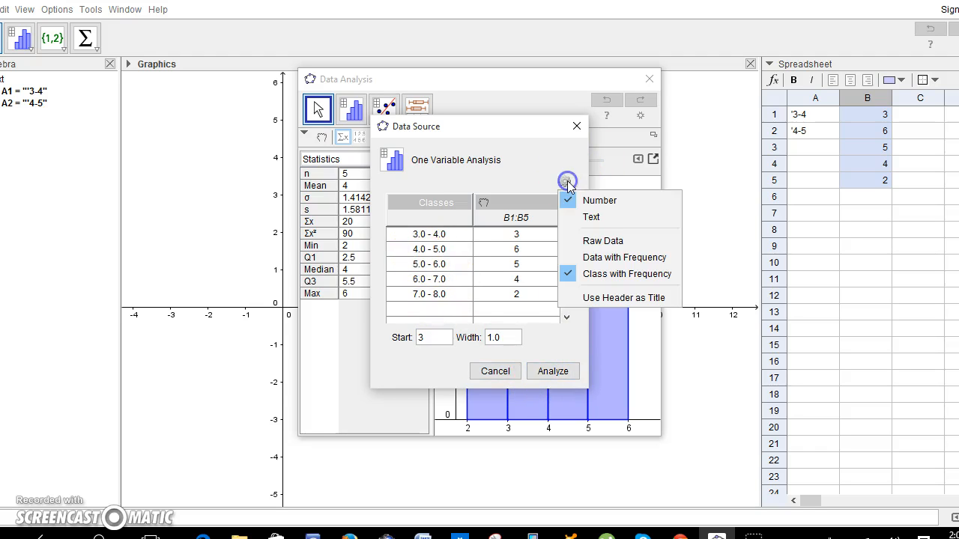
click(547, 346)
click(552, 377)
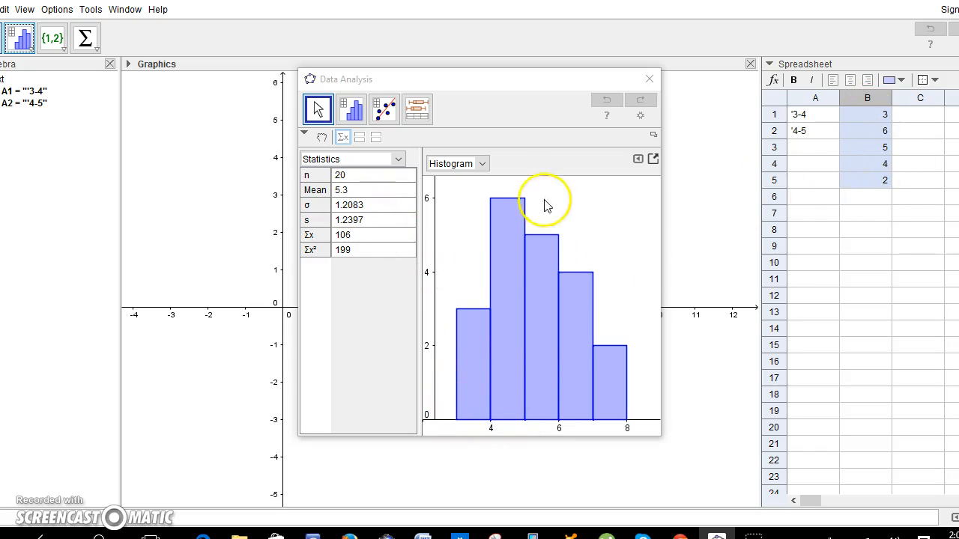
Step: Check the available plot types and open the histogram's display options
click(483, 164)
click(483, 163)
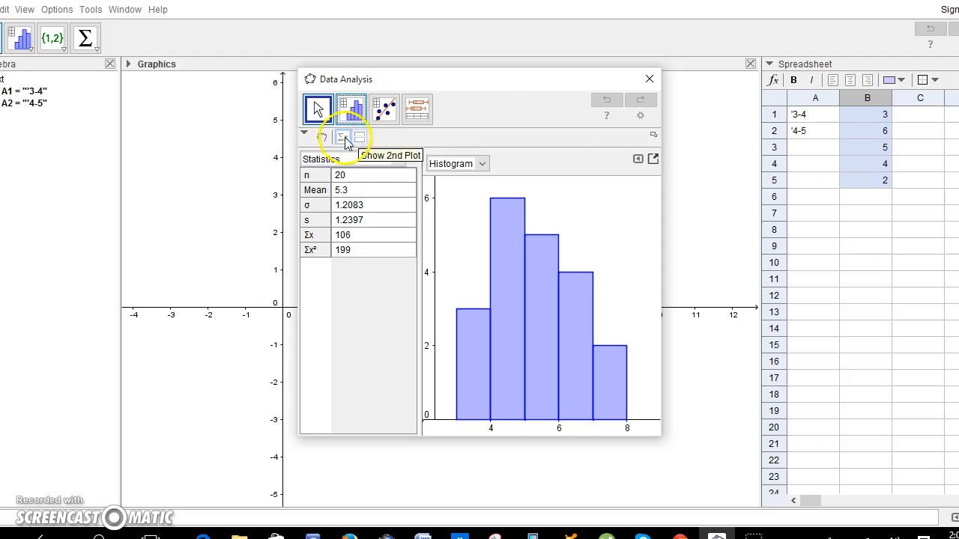
click(638, 160)
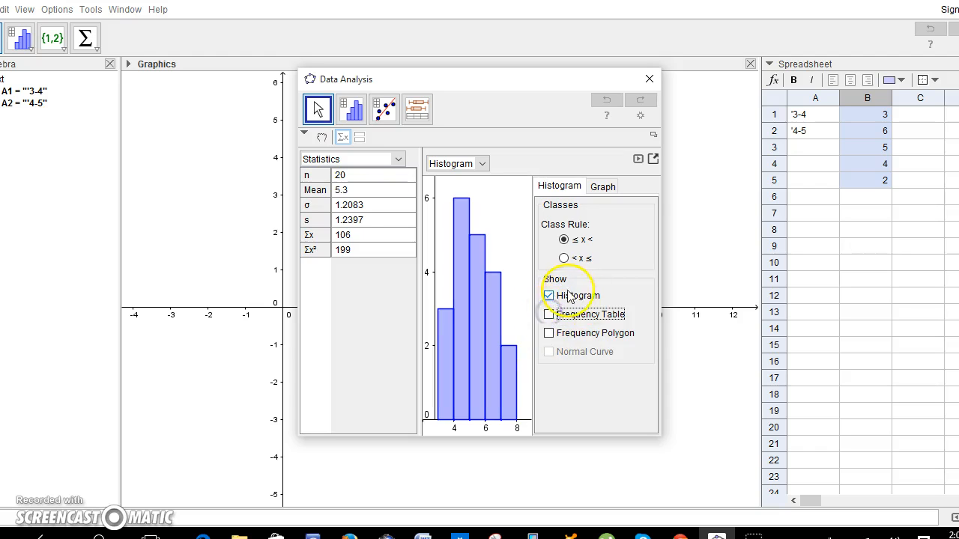
Step: Copy the histogram to the Graphics view and close the Data Analysis window
click(653, 160)
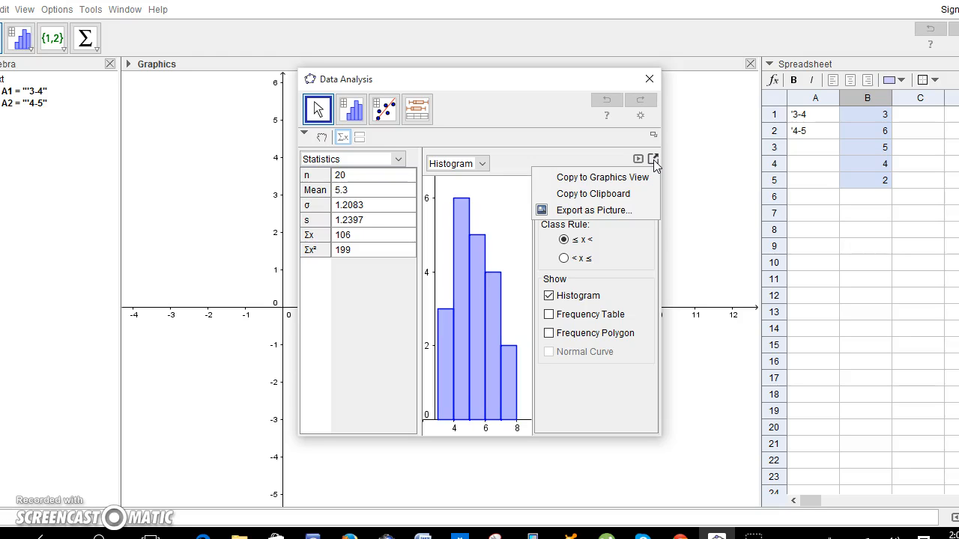
click(622, 180)
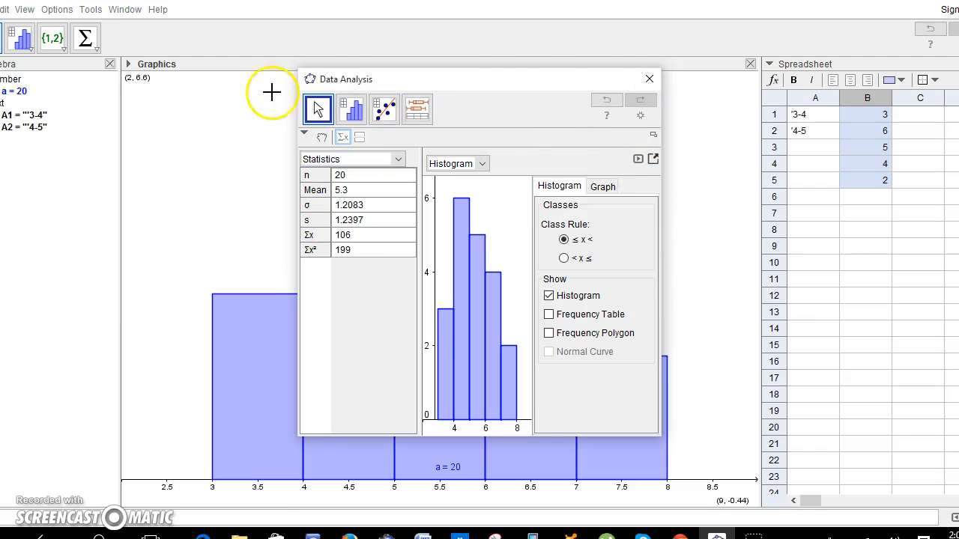
click(647, 78)
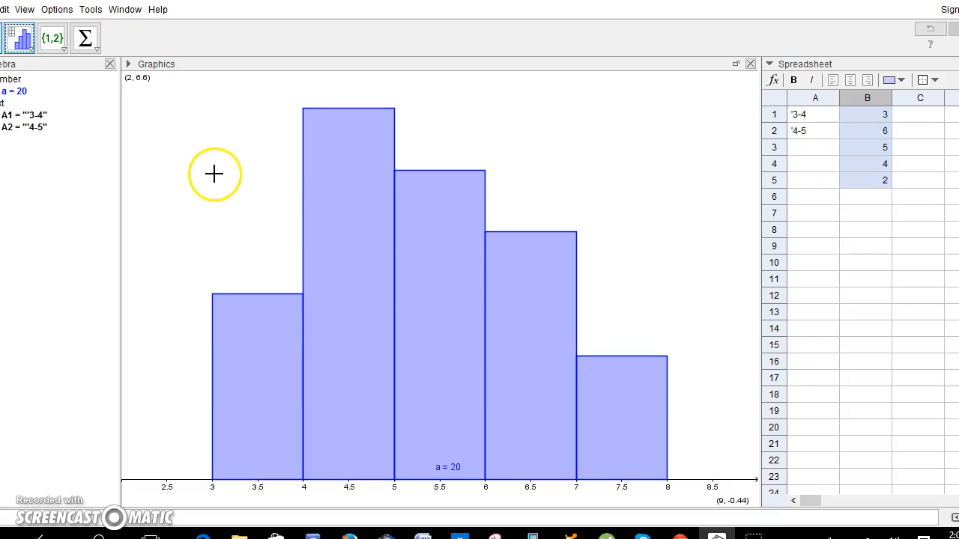
Step: Zoom out and reposition the Graphics view to show the whole histogram with both axes
click(216, 128)
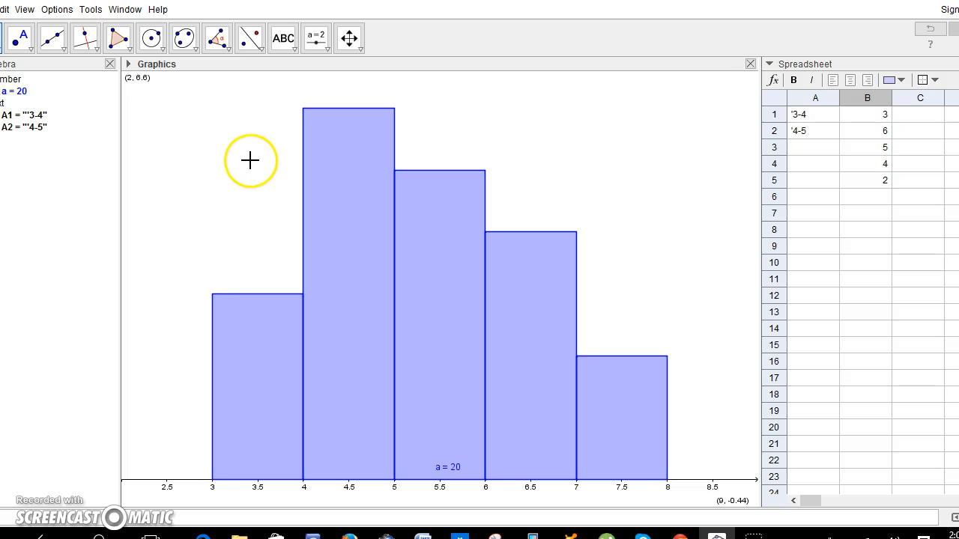
scroll(229, 141, down, 2)
drag(201, 166, 337, 179)
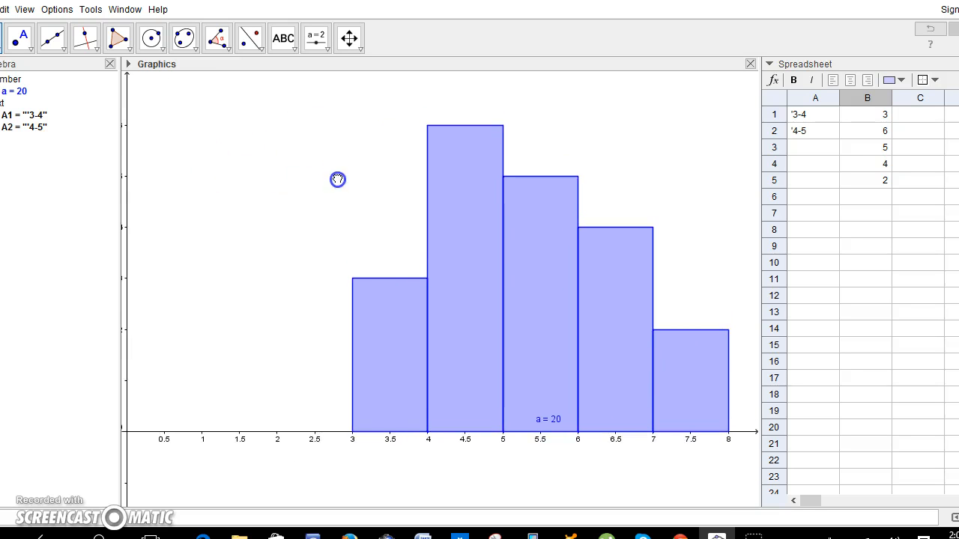
scroll(300, 166, down, 2)
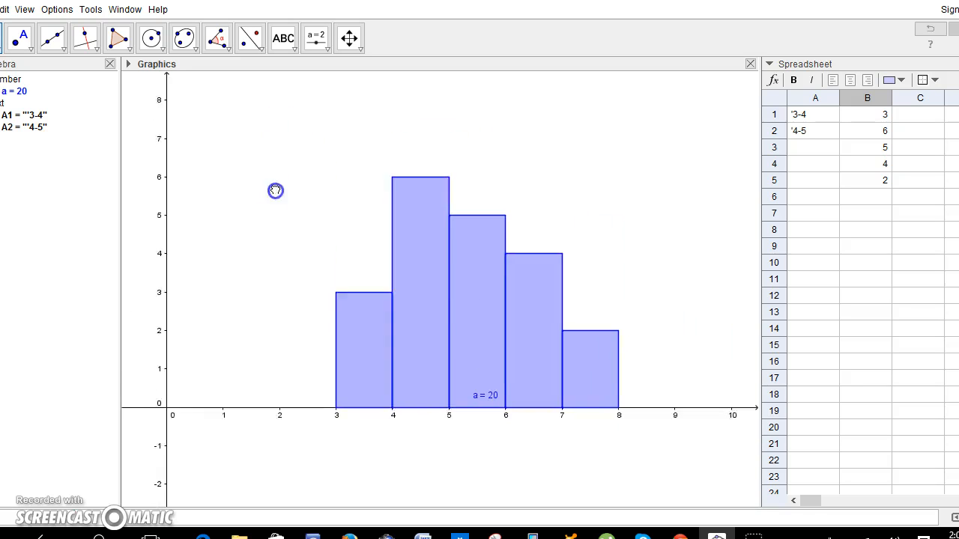
drag(275, 190, 299, 212)
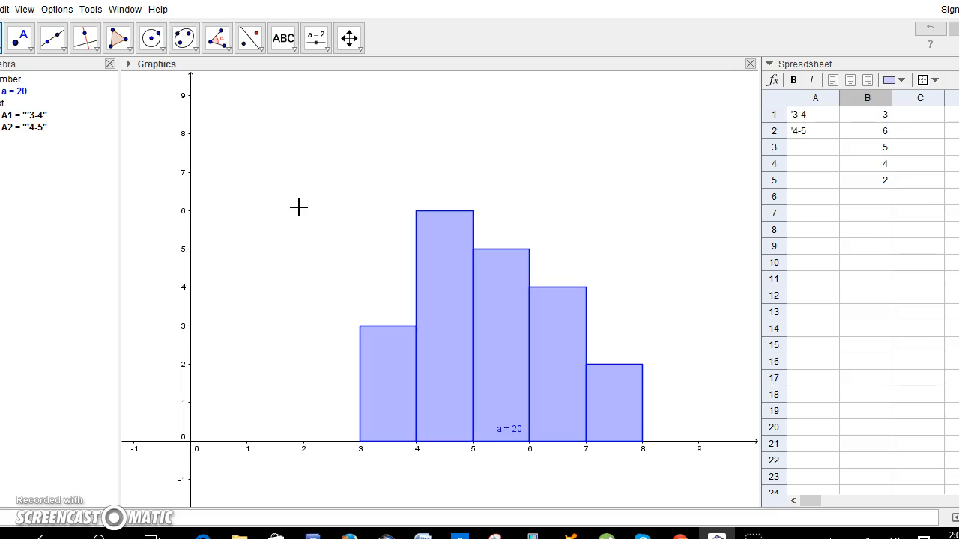
Step: Set the font size to 20 pt
click(63, 9)
mouse_move(97, 93)
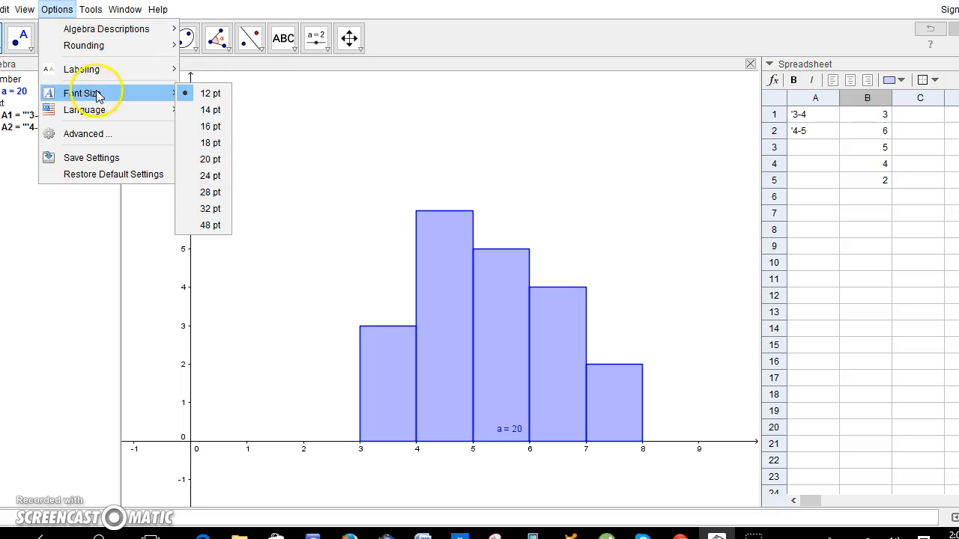
click(211, 159)
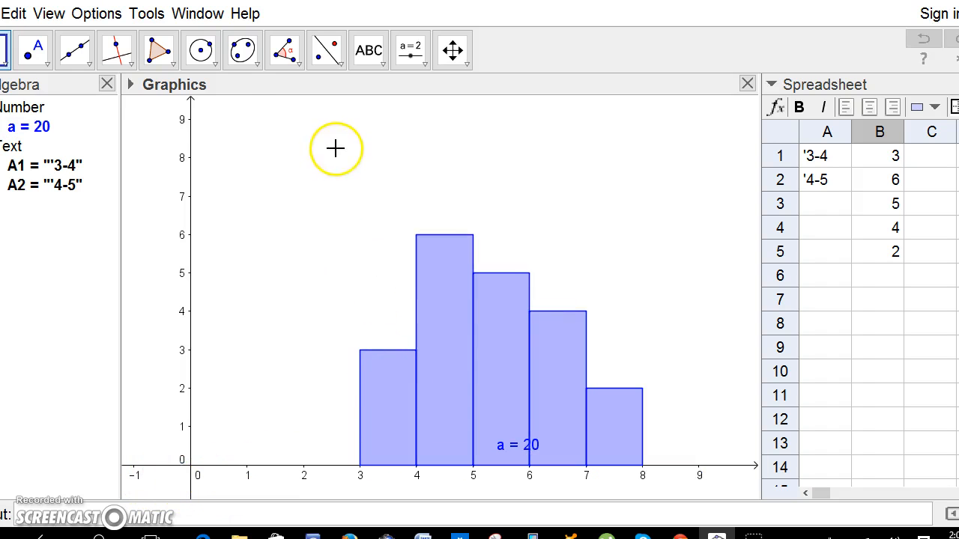
Step: Set the Graphics view dimensions to 0–9 on the x-axis and 0–8 on the y-axis, and close the preferences
right_click(150, 170)
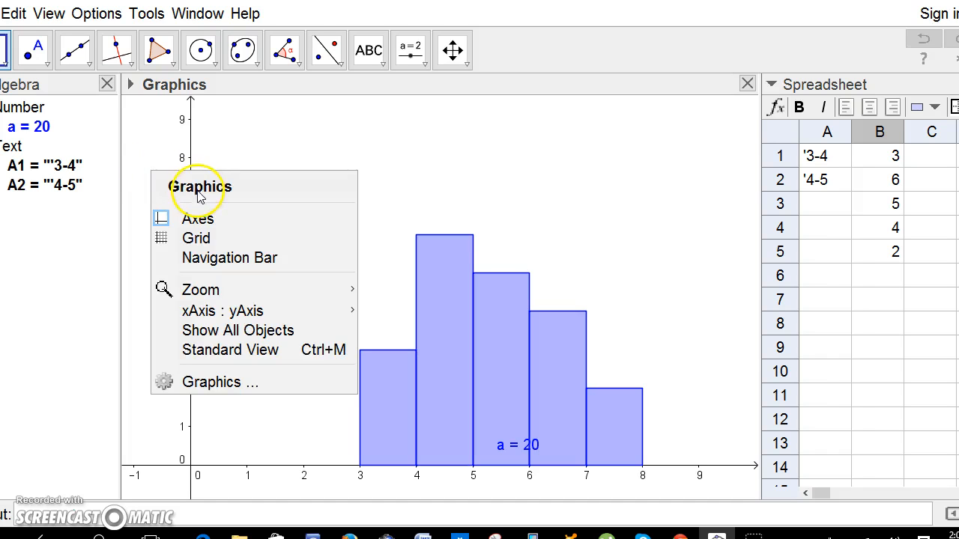
click(210, 383)
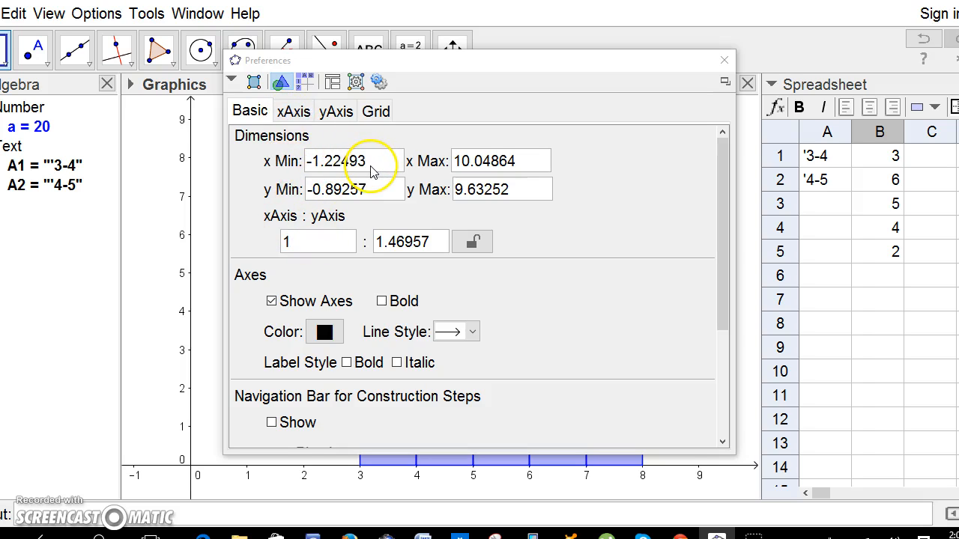
drag(368, 171, 300, 170)
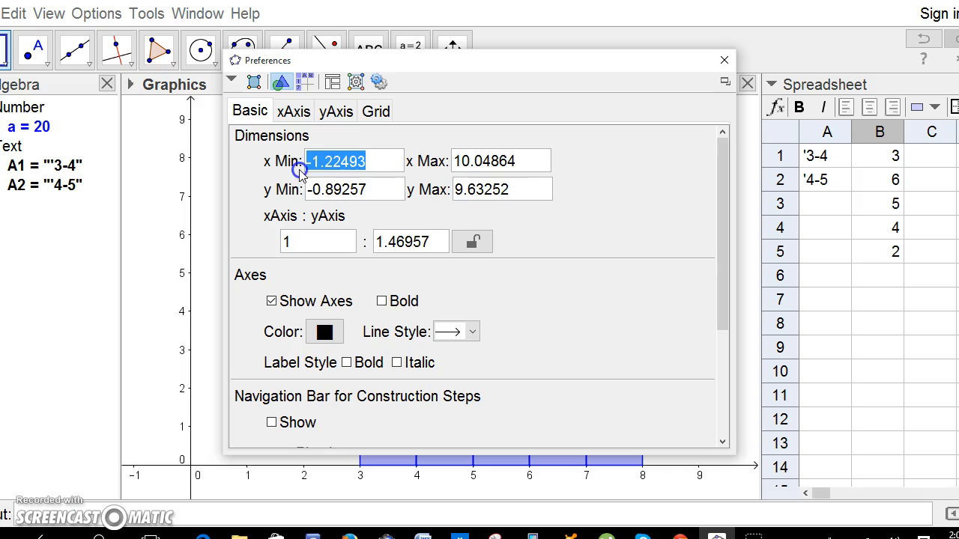
text(0)
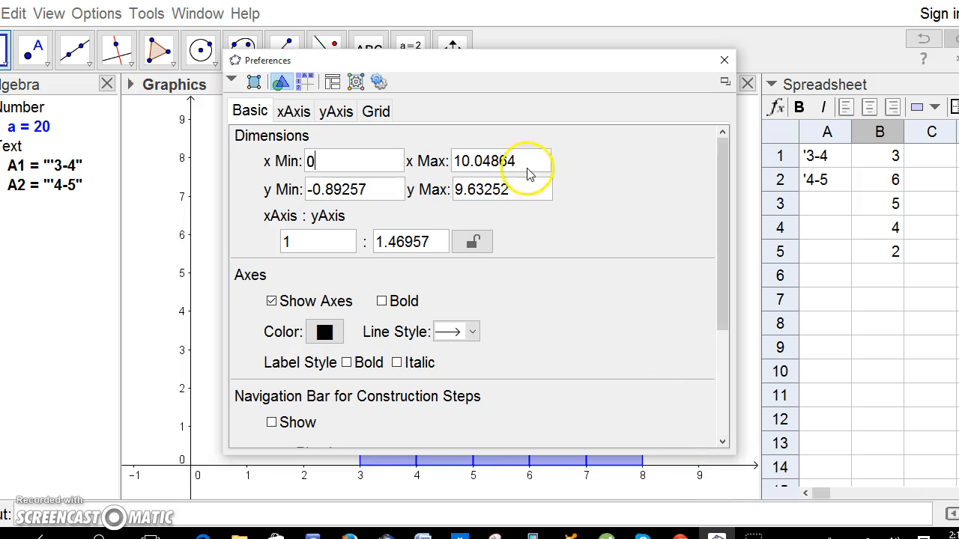
drag(524, 162, 463, 161)
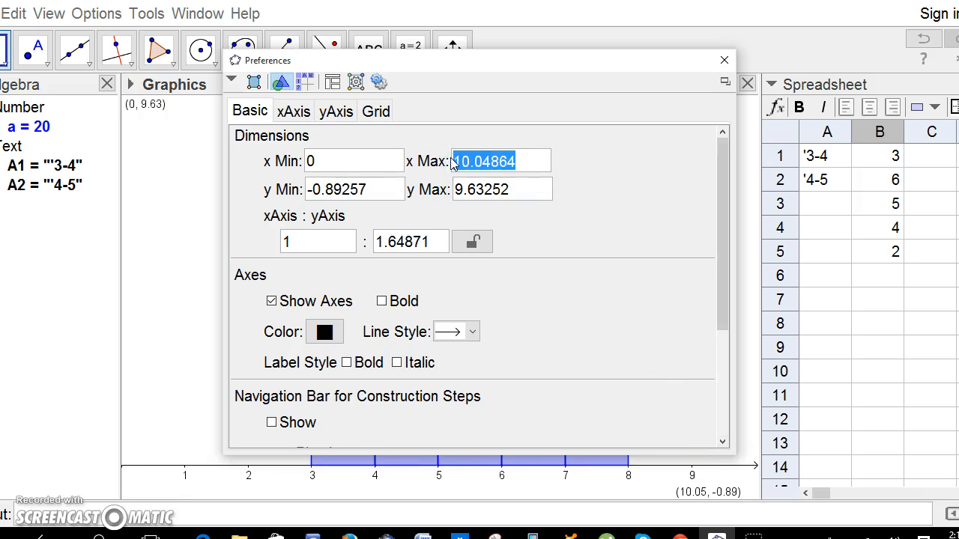
text(9)
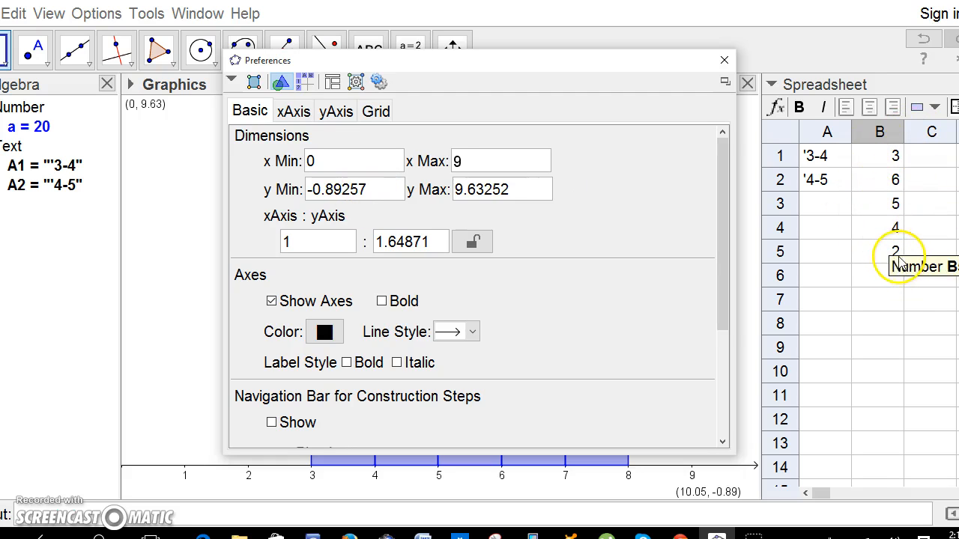
click(366, 191)
drag(367, 188, 296, 190)
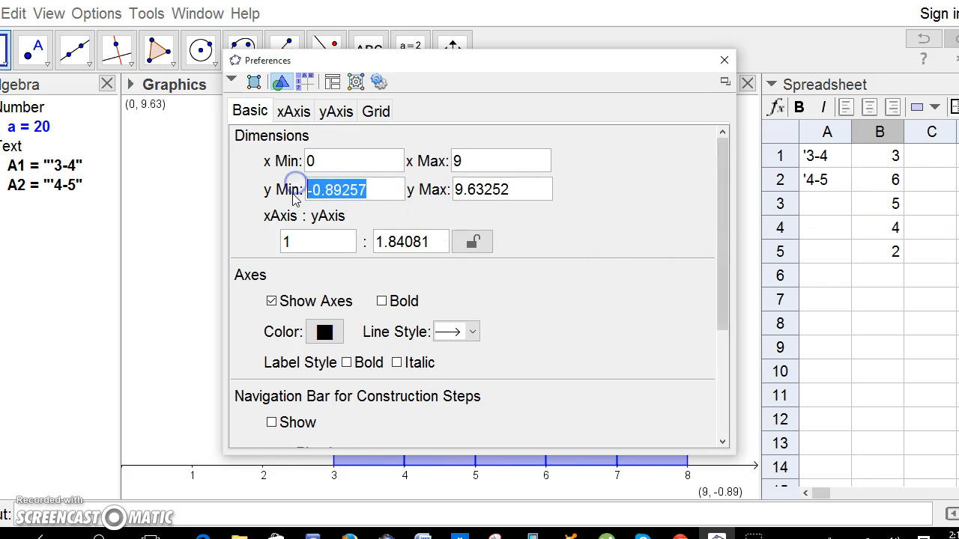
text(0)
drag(534, 191, 502, 191)
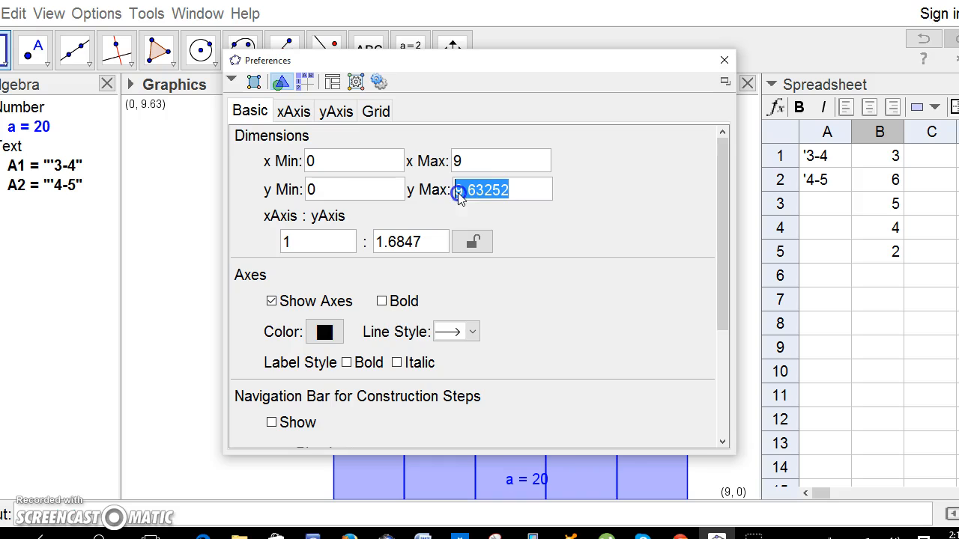
text(8)
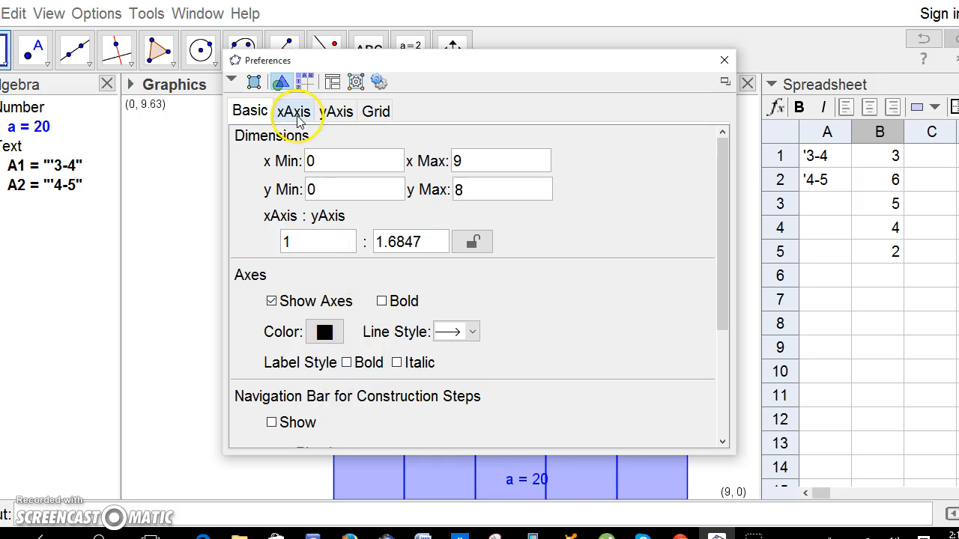
click(723, 63)
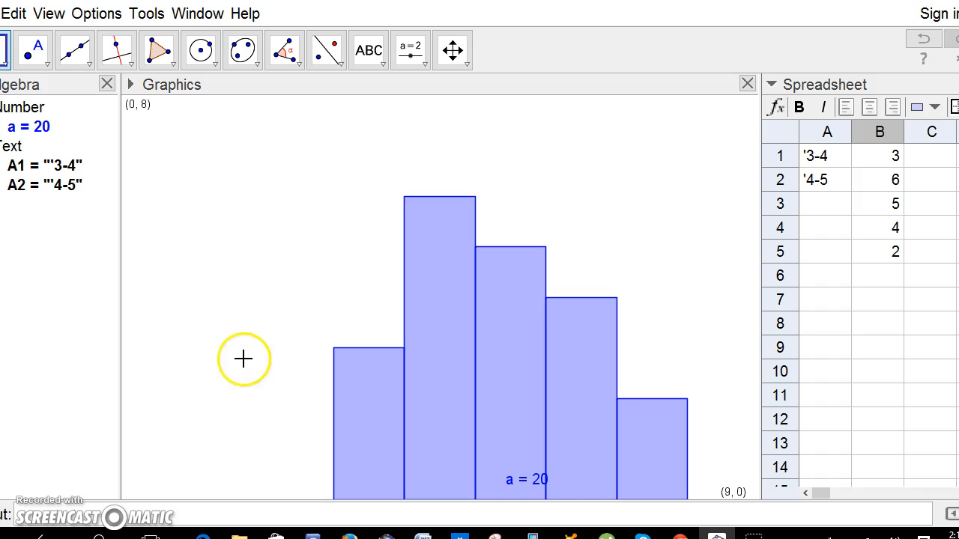
Step: Reposition the Graphics view so both axes and the whole histogram show, and set the font size to 24 pt
click(452, 50)
drag(213, 381, 238, 336)
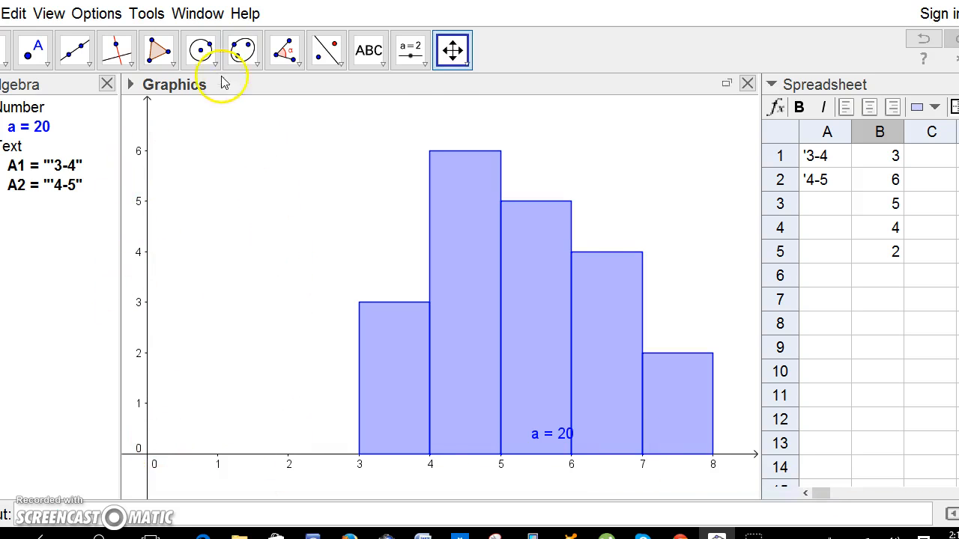
click(57, 13)
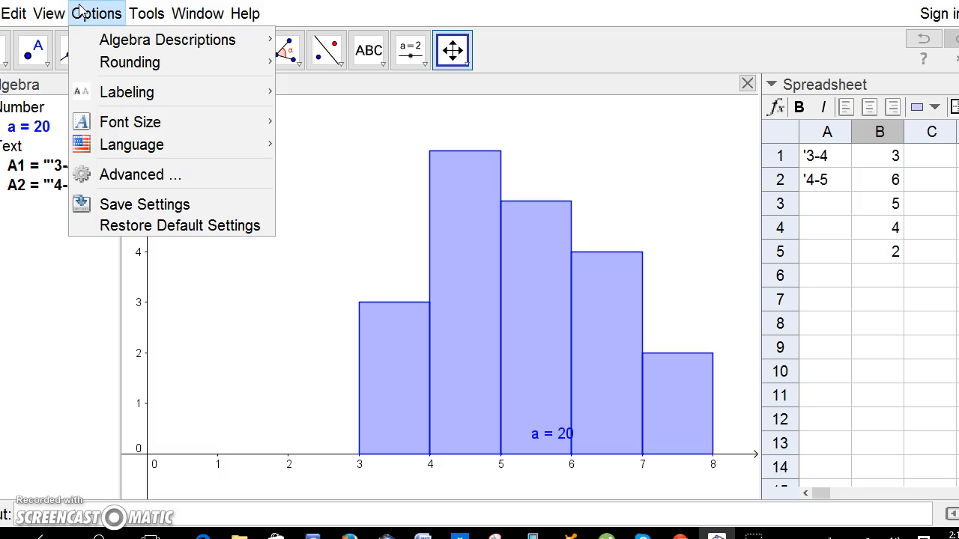
mouse_move(105, 122)
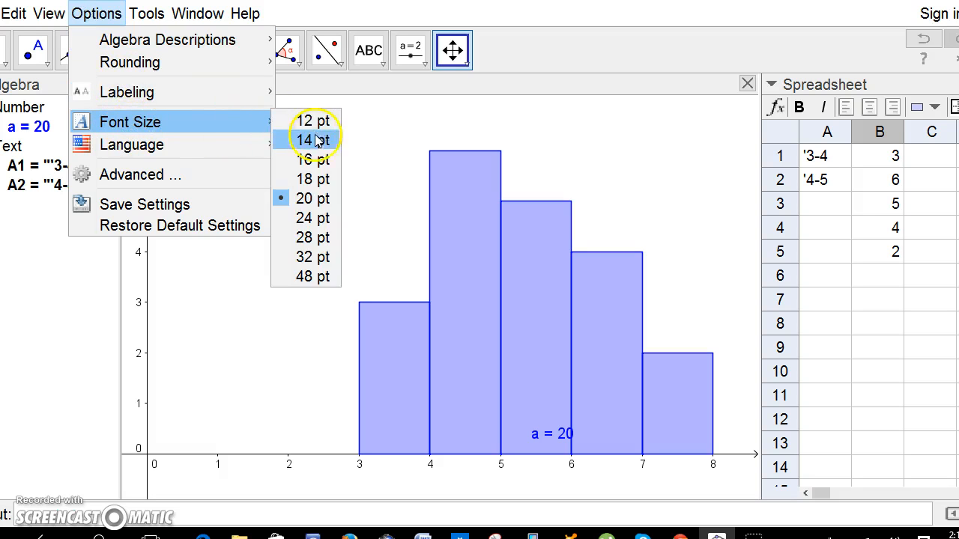
click(312, 218)
drag(278, 402, 272, 374)
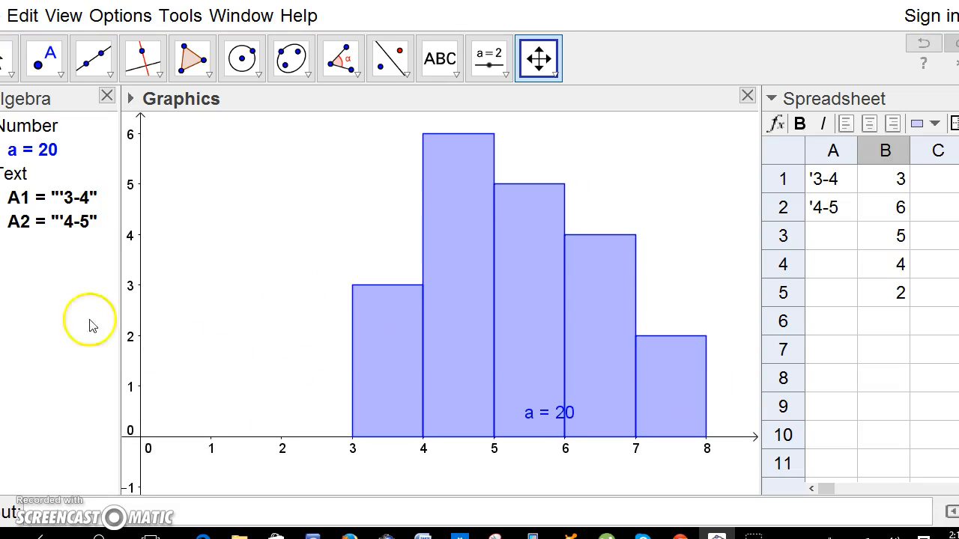
Step: Hide the label of histogram a in the Graphics view
mouse_move(554, 411)
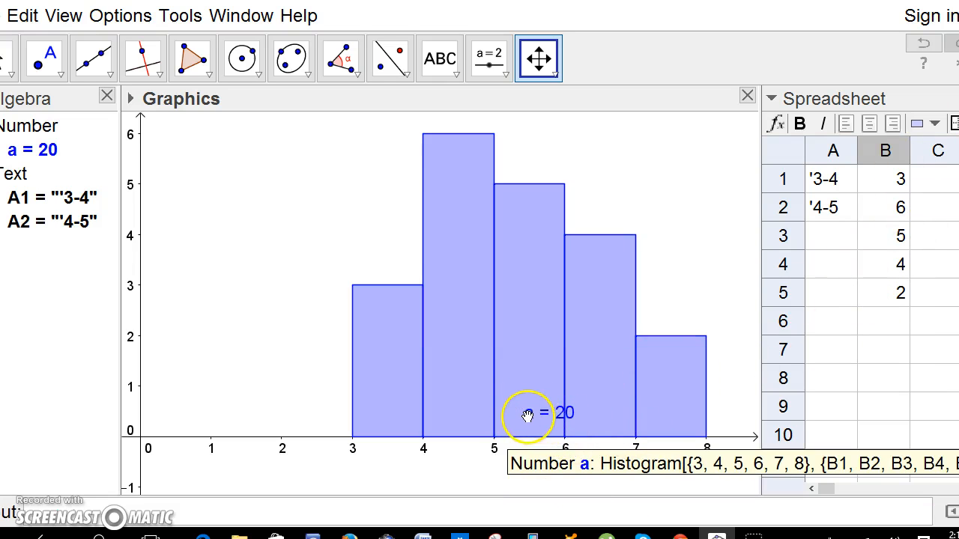
right_click(17, 152)
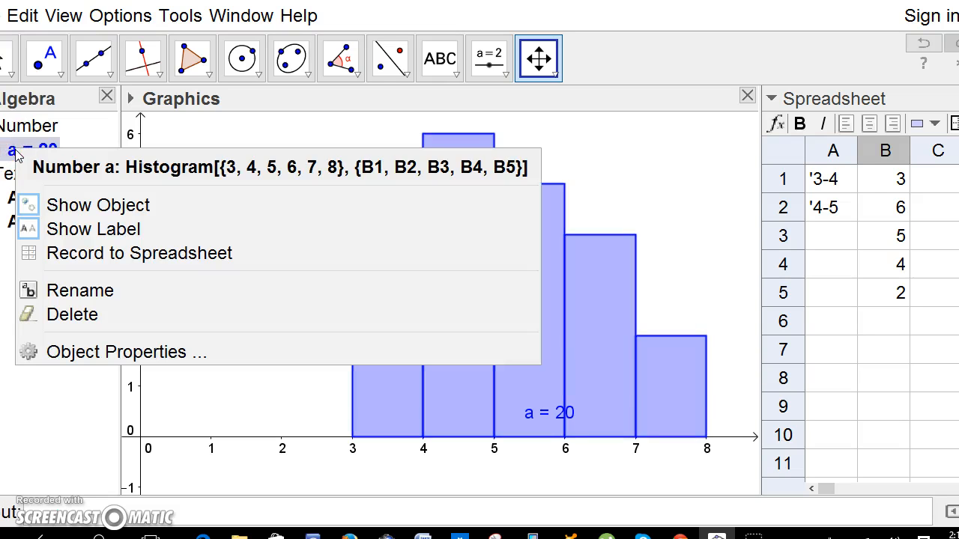
click(93, 231)
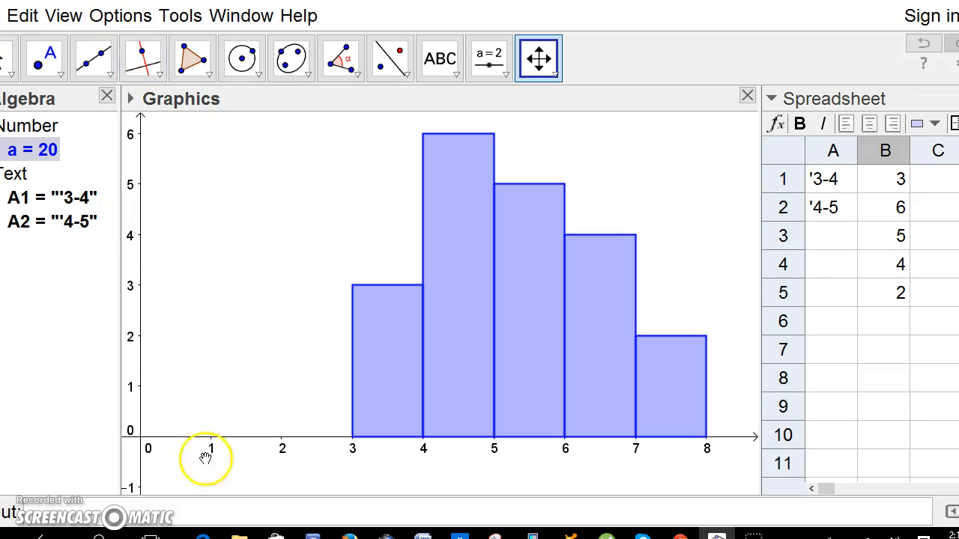
Step: In the Graphics view preferences, restrict the x-axis to the positive direction only and fix its tick distance at 1
right_click(194, 478)
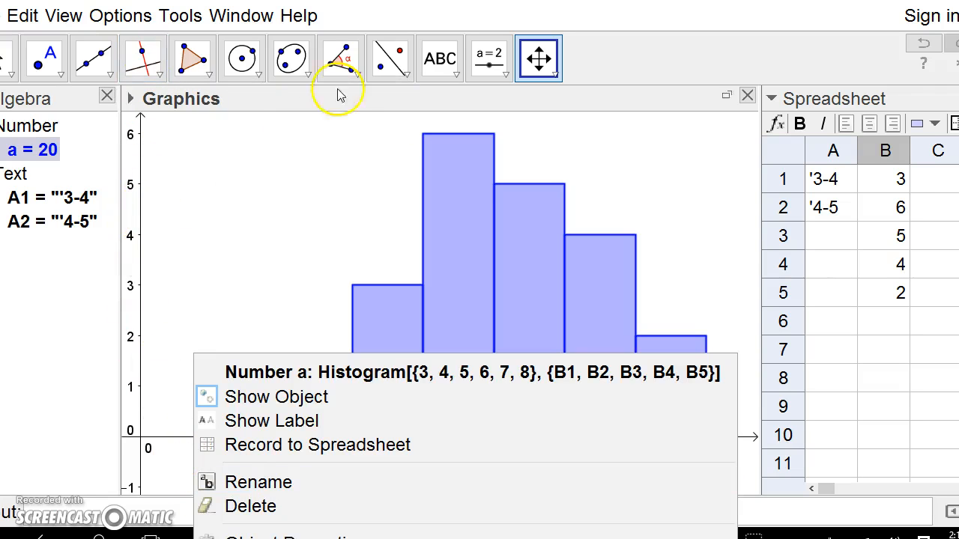
click(6, 59)
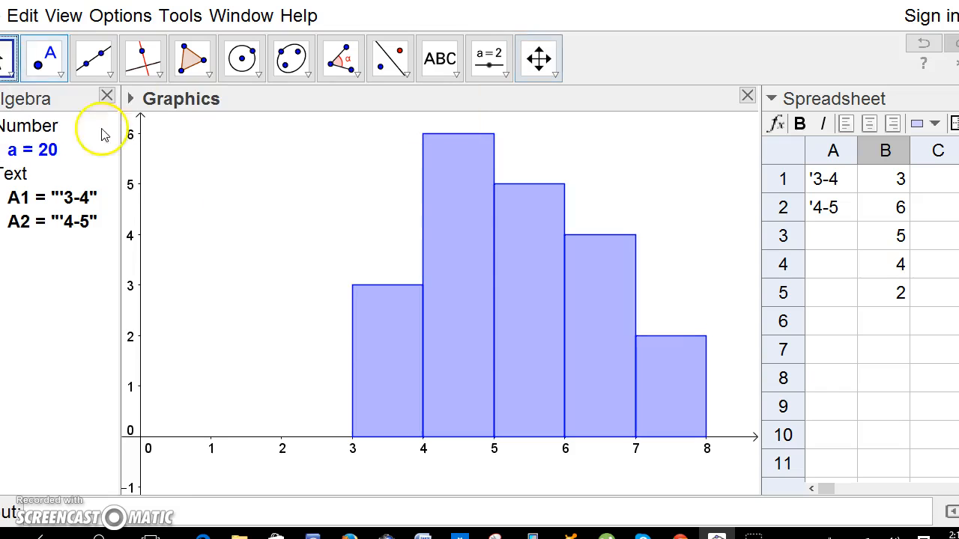
right_click(176, 473)
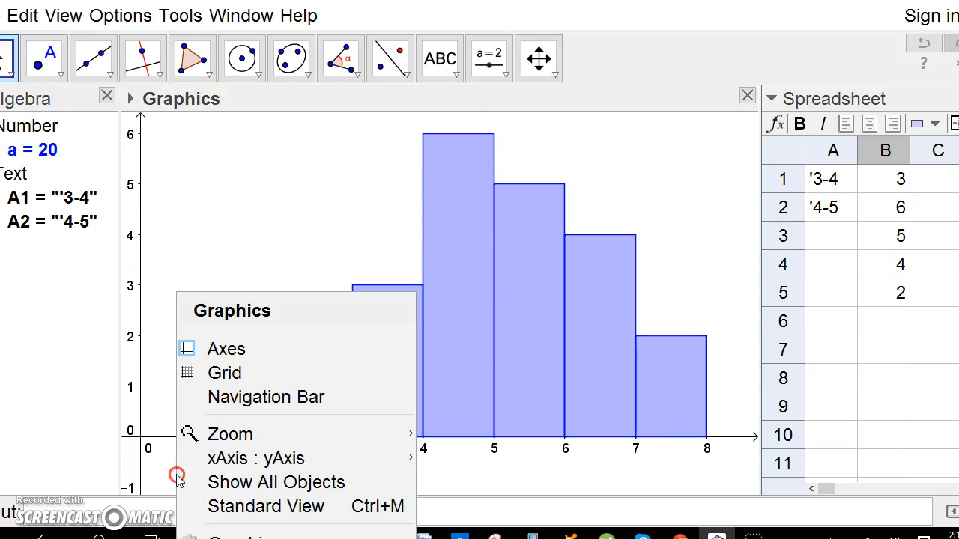
click(238, 535)
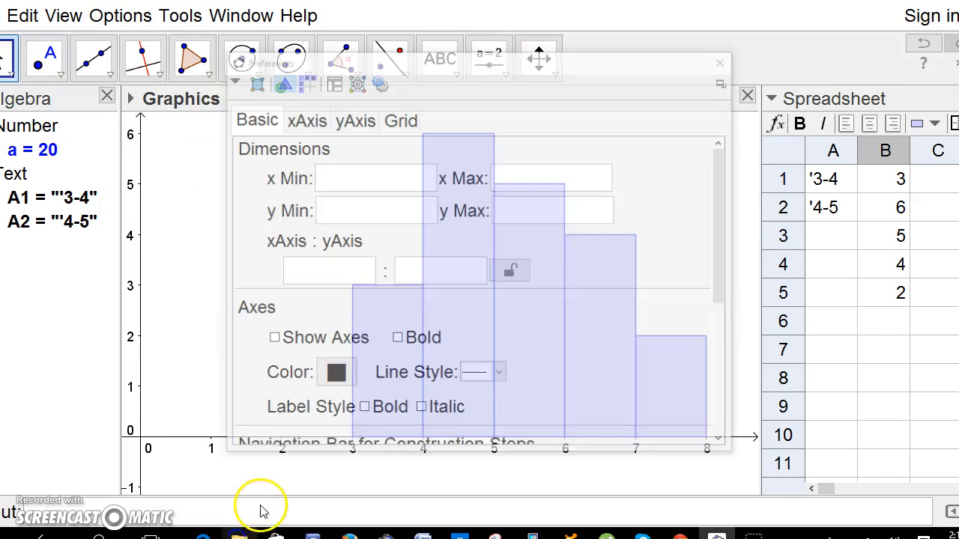
click(305, 119)
click(270, 233)
click(269, 272)
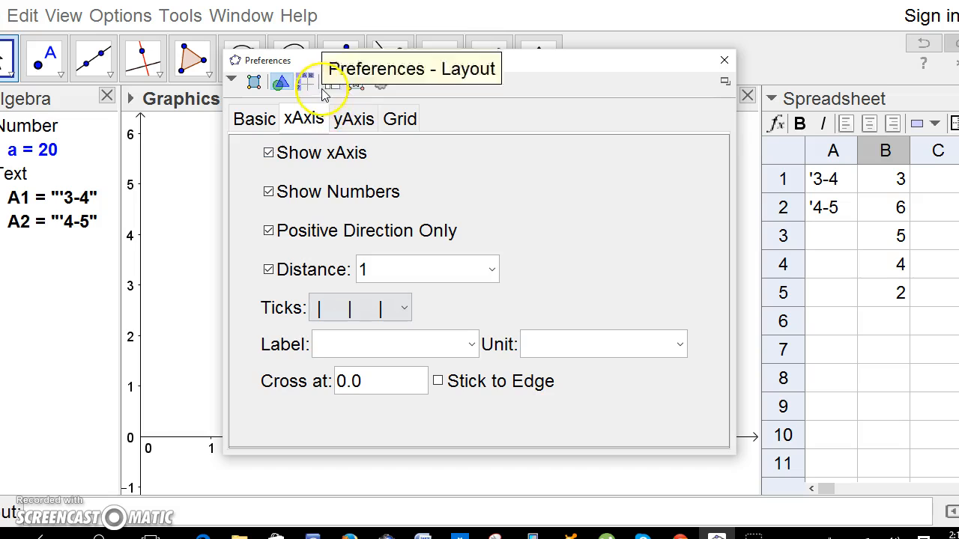
Step: Restrict the y-axis to the positive direction only and fix its tick distance at 1
click(352, 126)
click(270, 230)
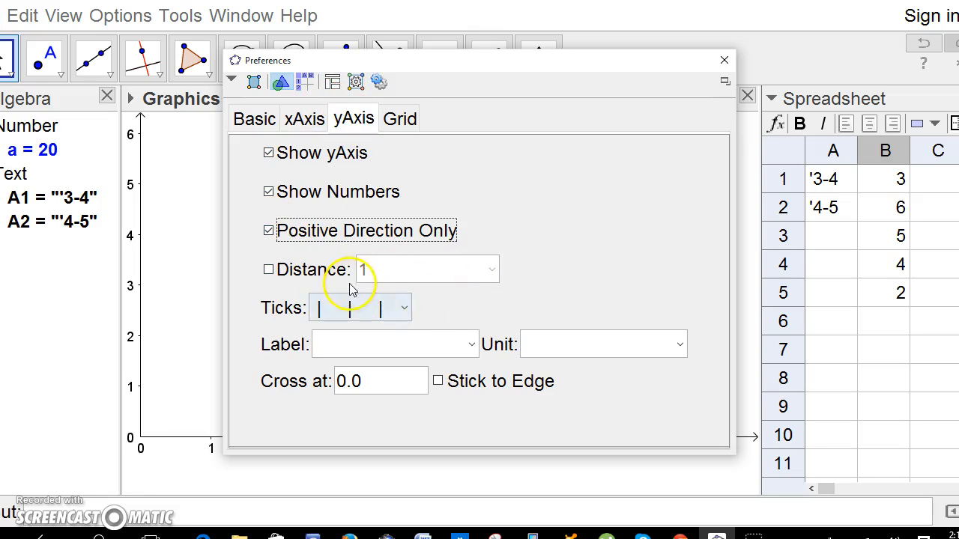
click(268, 271)
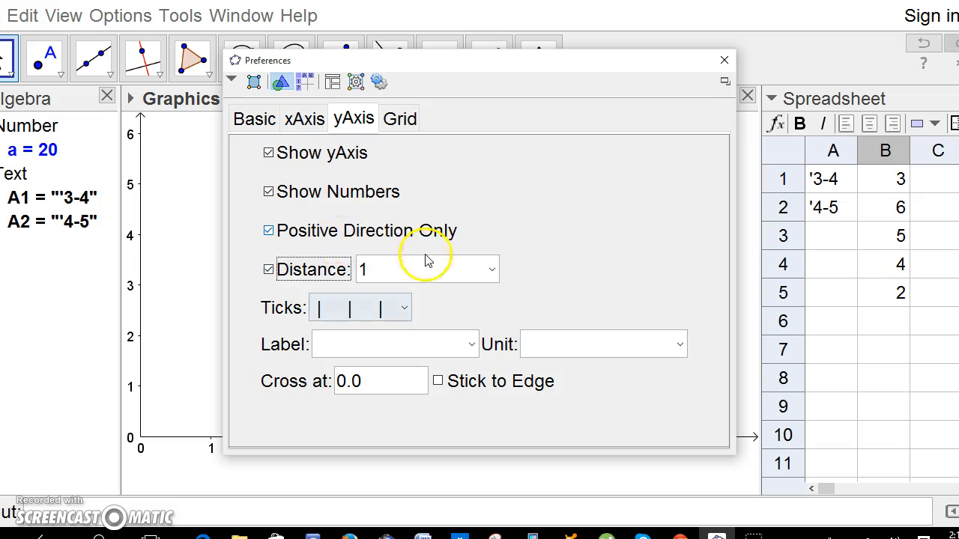
Step: Set the Graphics view's minimum x and y values to 0 and its maximum y value to 8
click(257, 122)
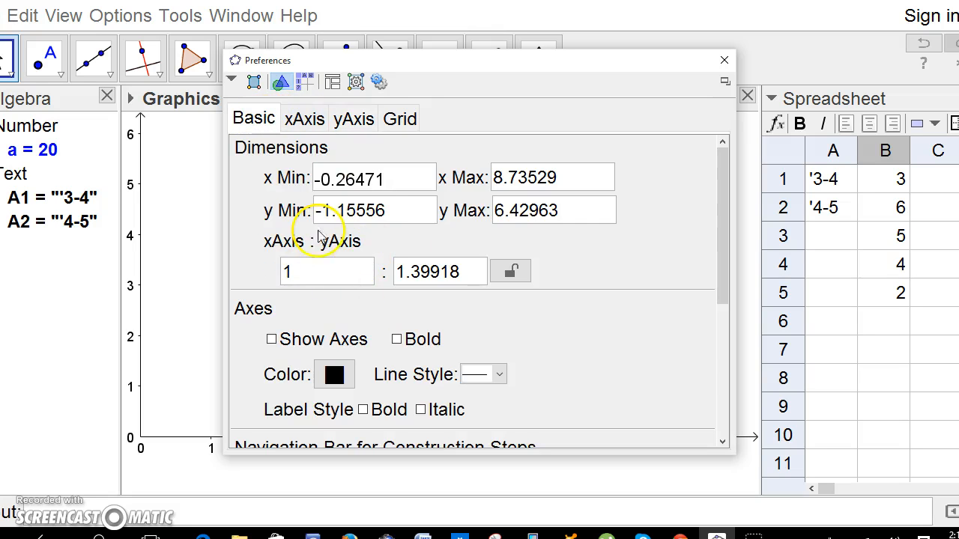
drag(397, 210, 284, 212)
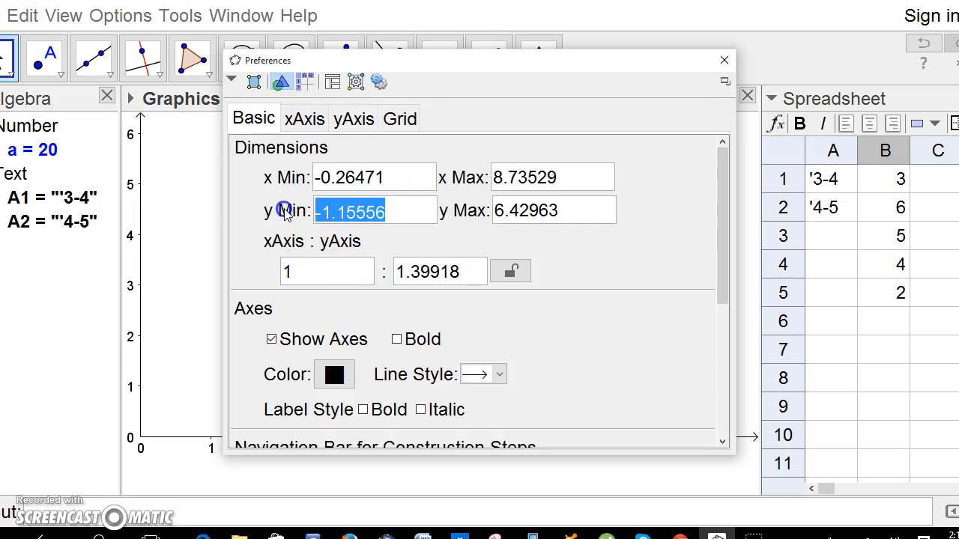
text(0)
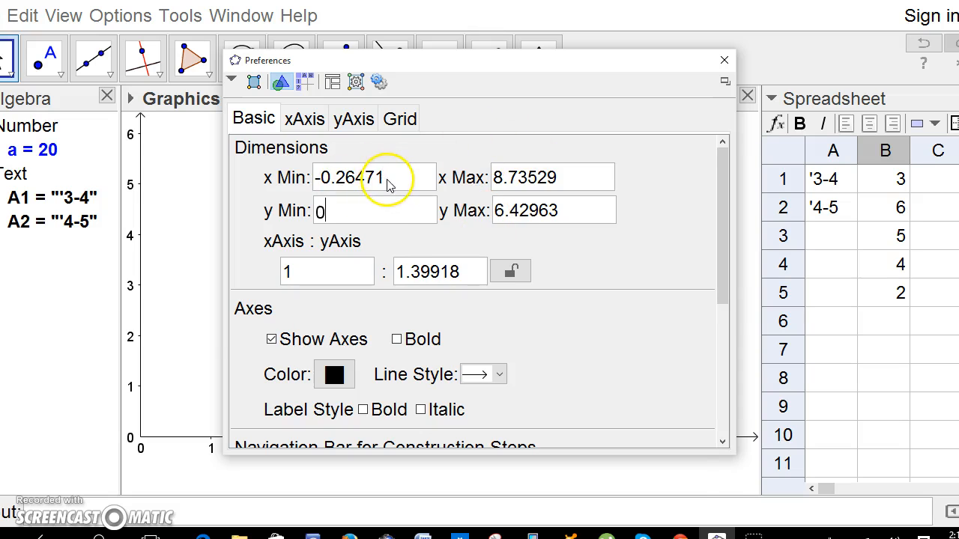
drag(387, 184, 307, 188)
text(0)
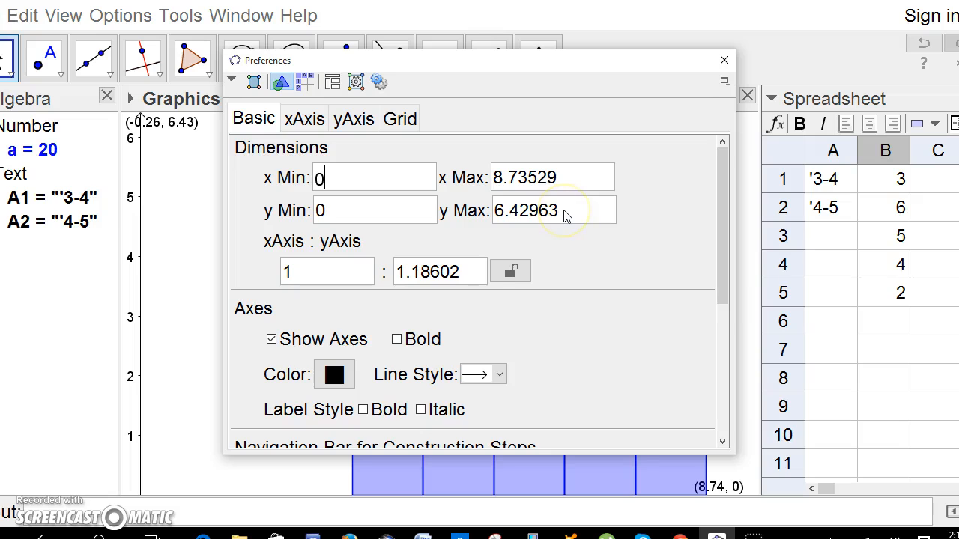
drag(566, 217, 486, 219)
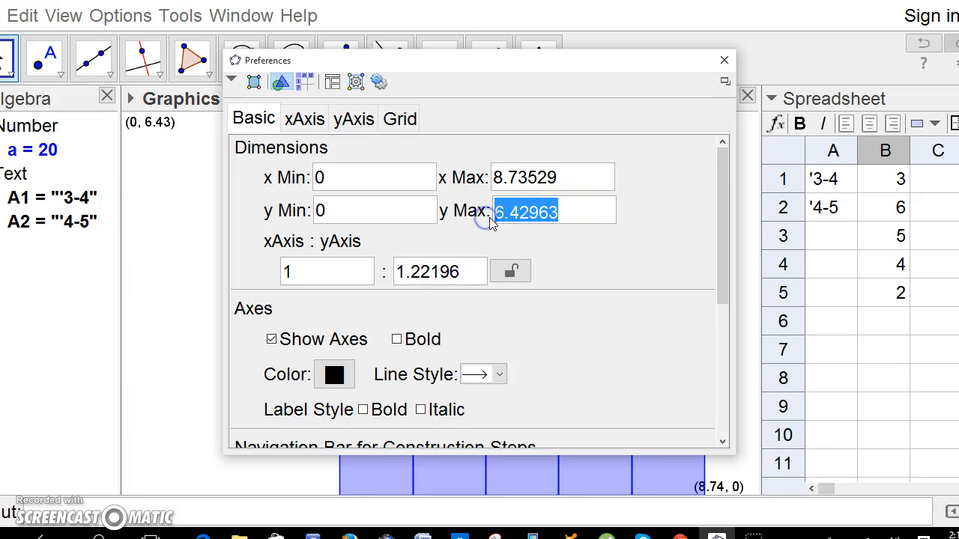
text(8)
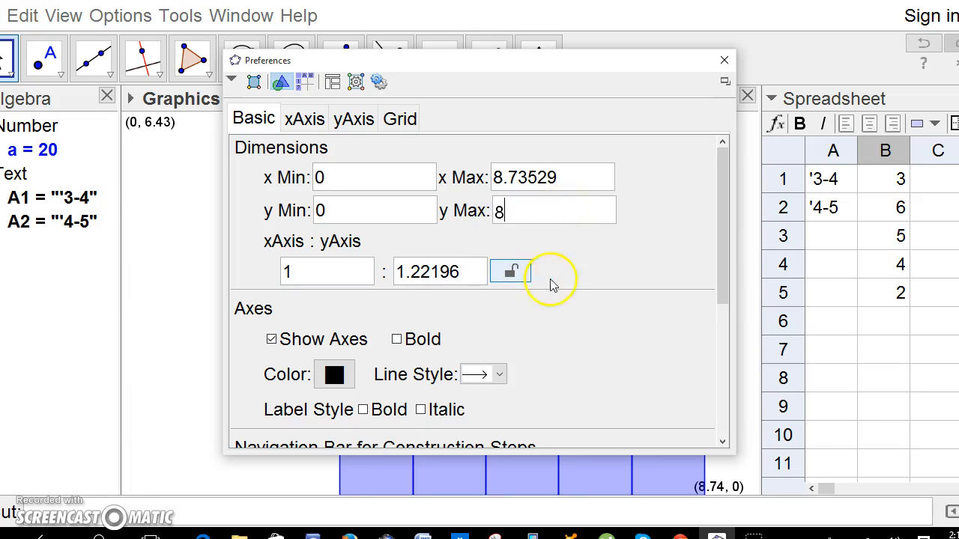
Step: Label the y-axis "Frequency"
click(304, 118)
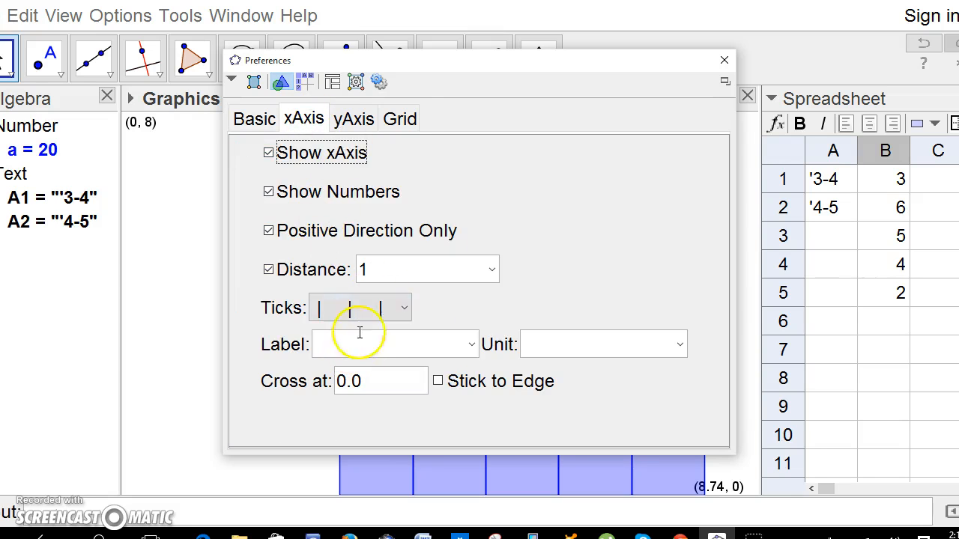
click(355, 120)
click(327, 348)
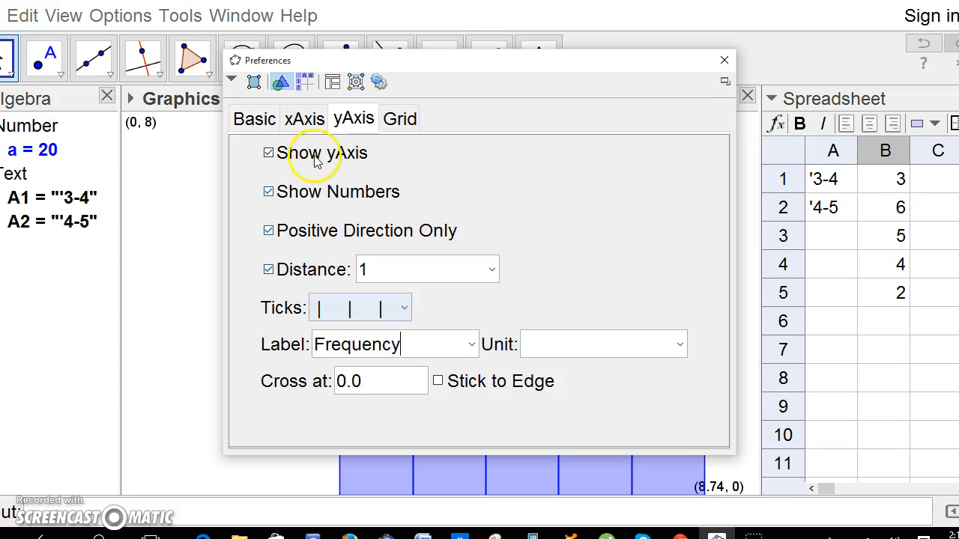
Step: Label the x-axis "Length of lobster (cm)" and close the preferences
click(316, 118)
click(329, 343)
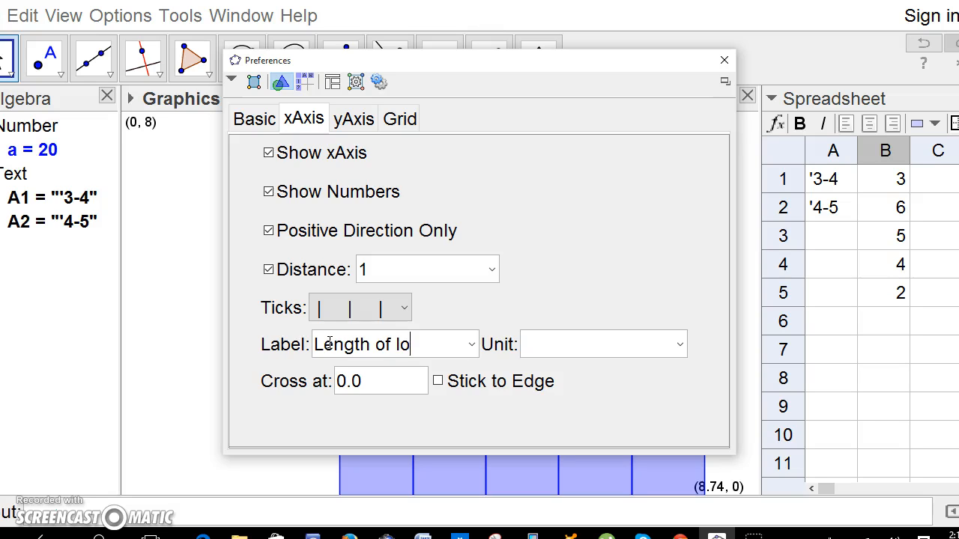
text(()
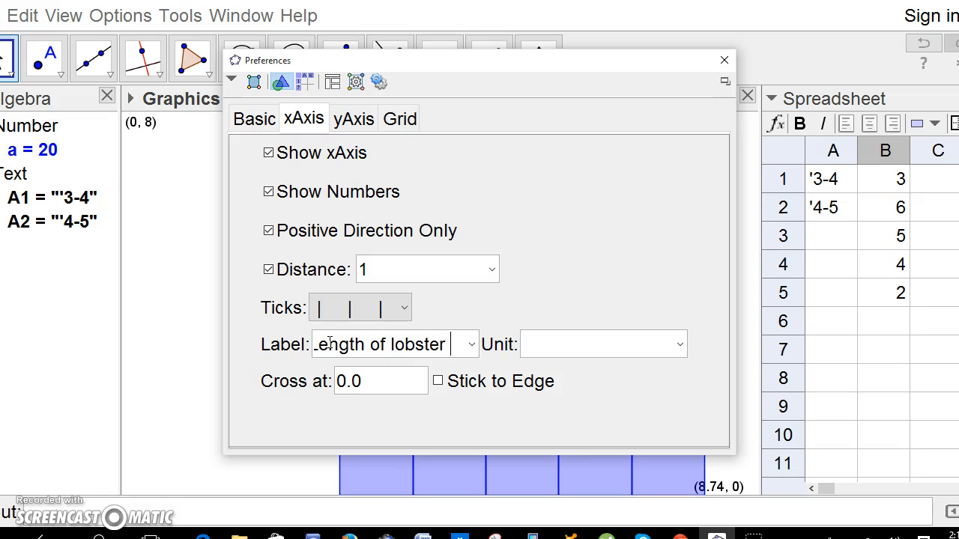
text(cm))
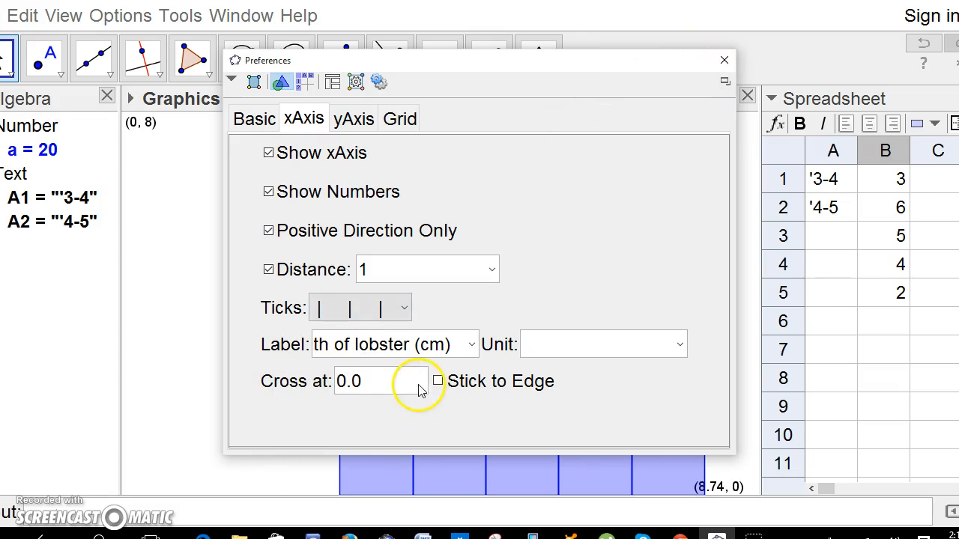
click(724, 61)
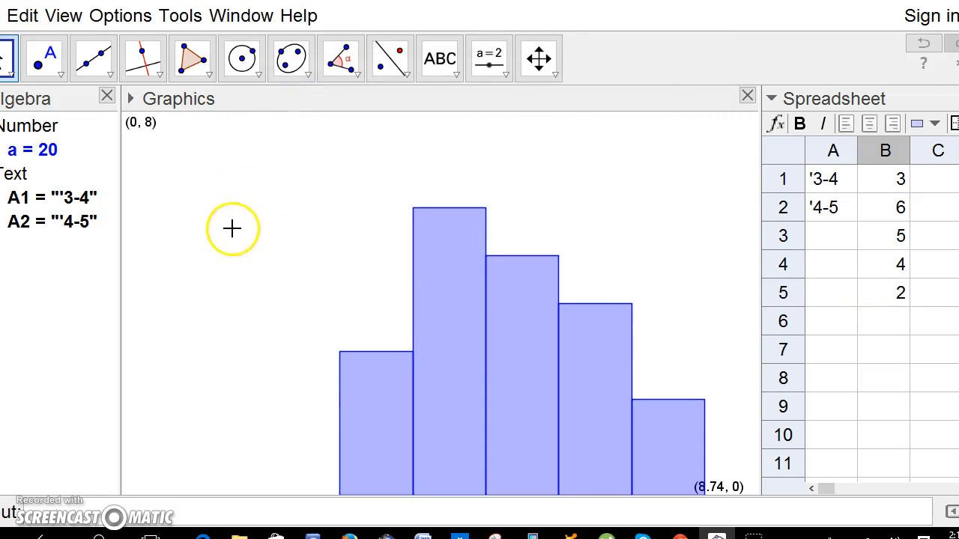
Step: Shift the Graphics view so both axes with their numbers and labels fit around the histogram, and return to the Move tool
click(538, 59)
drag(241, 420, 264, 372)
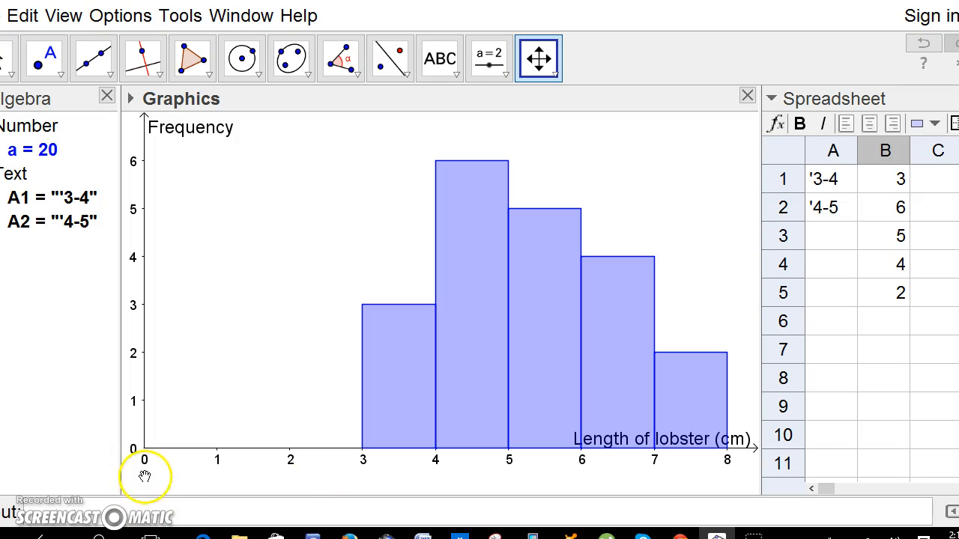
click(7, 60)
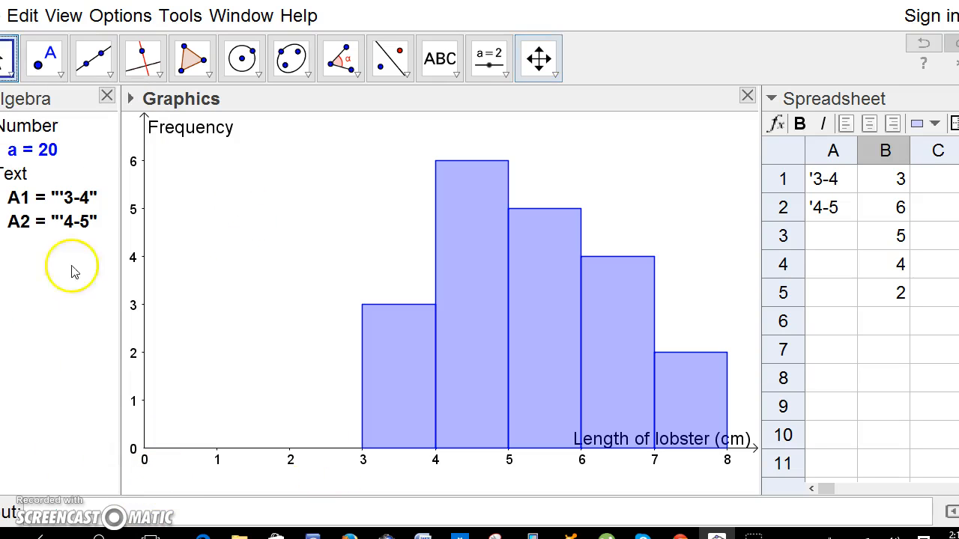
Step: Try making the x-axis cross at 2 in the Graphics preferences, and undo that change
right_click(160, 478)
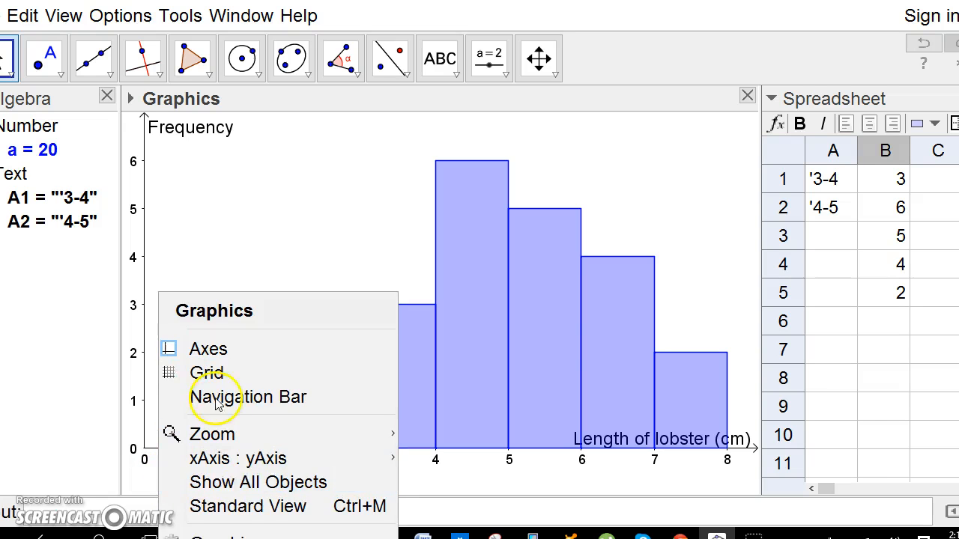
click(285, 535)
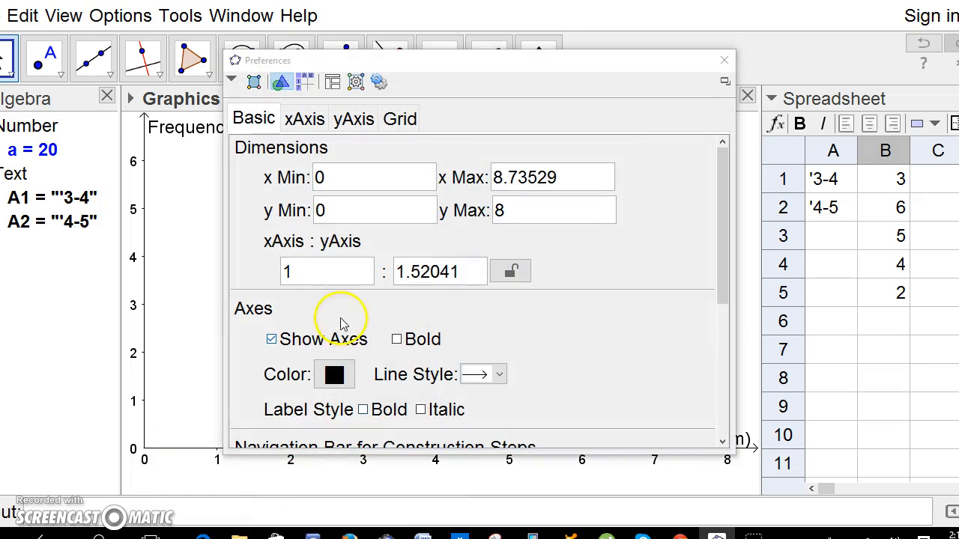
click(299, 121)
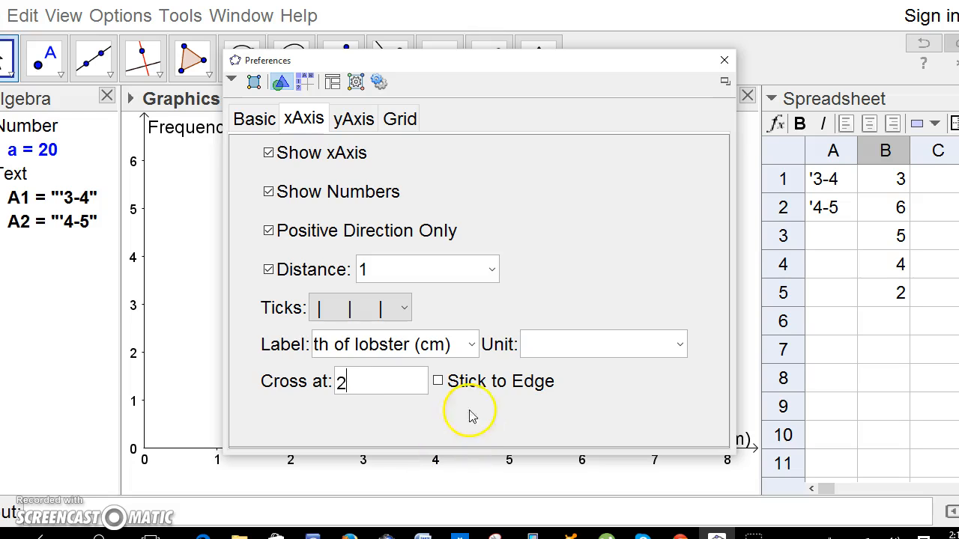
click(724, 60)
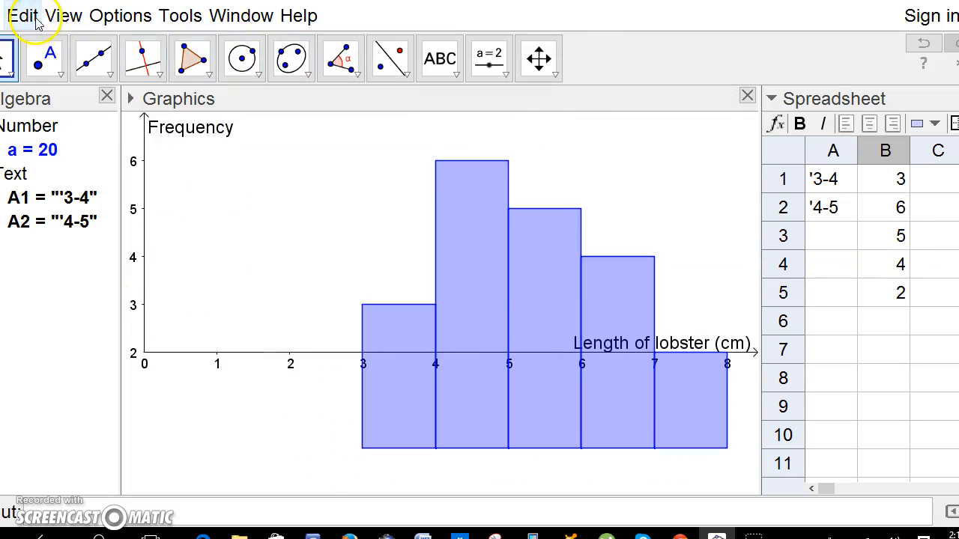
key(ctrl+z)
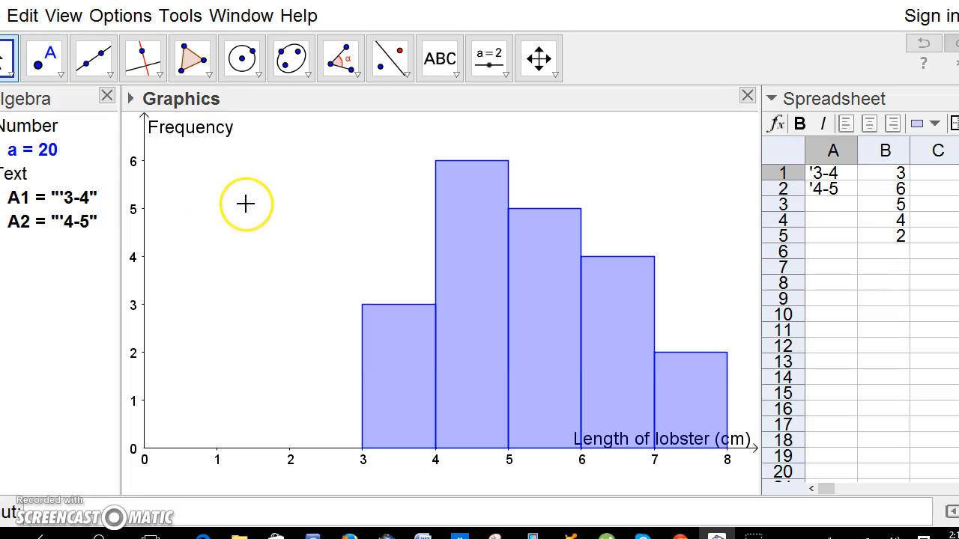
Step: In the Graphics preferences, set the x-axis to cross at 0 and the y-axis to cross at 2
right_click(203, 477)
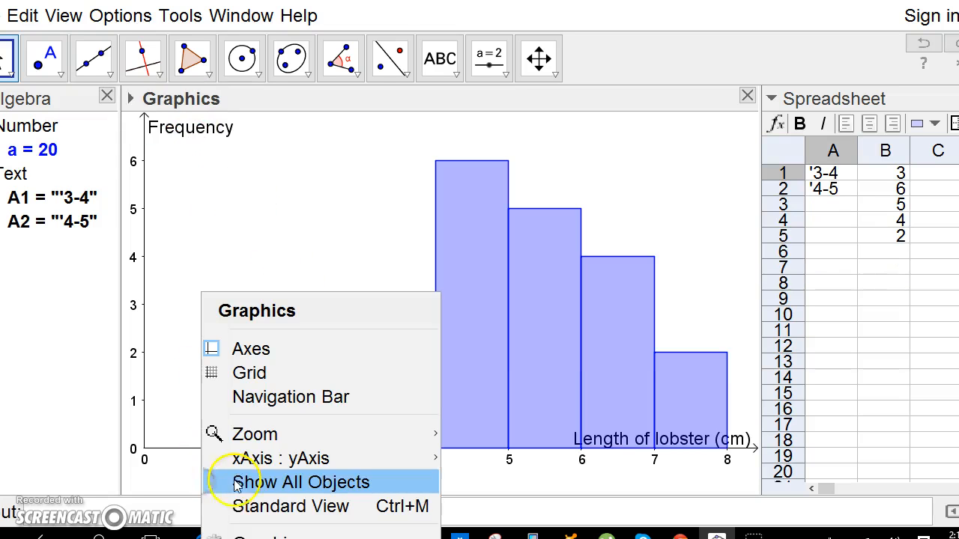
click(304, 538)
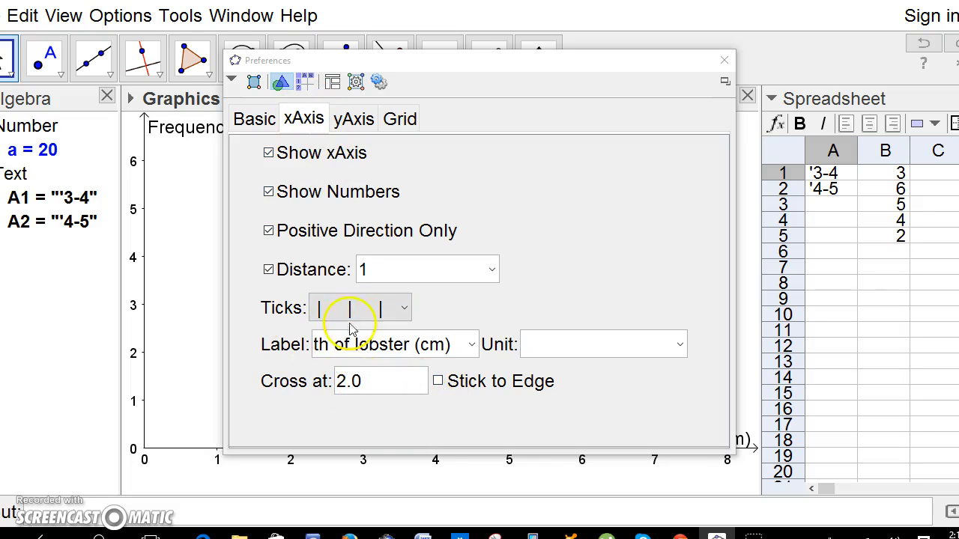
click(348, 121)
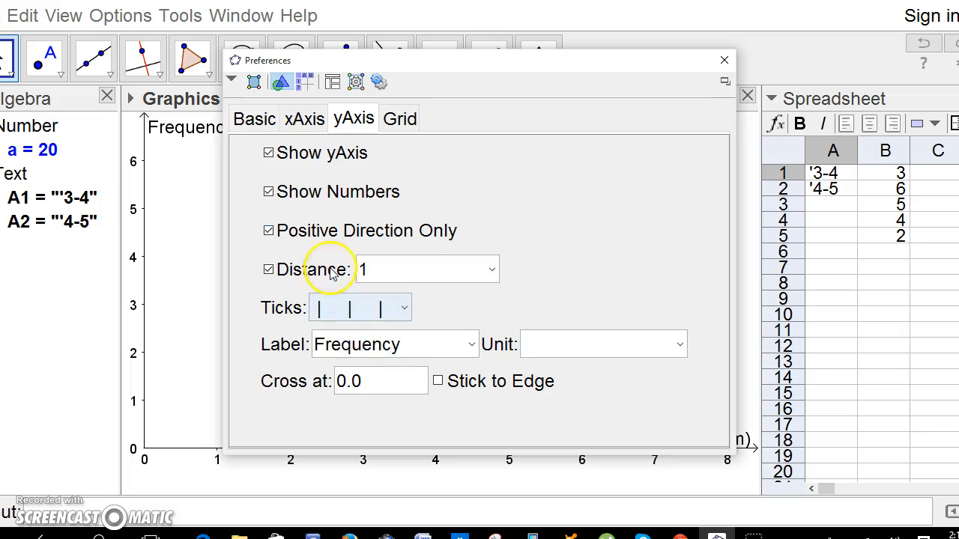
click(305, 120)
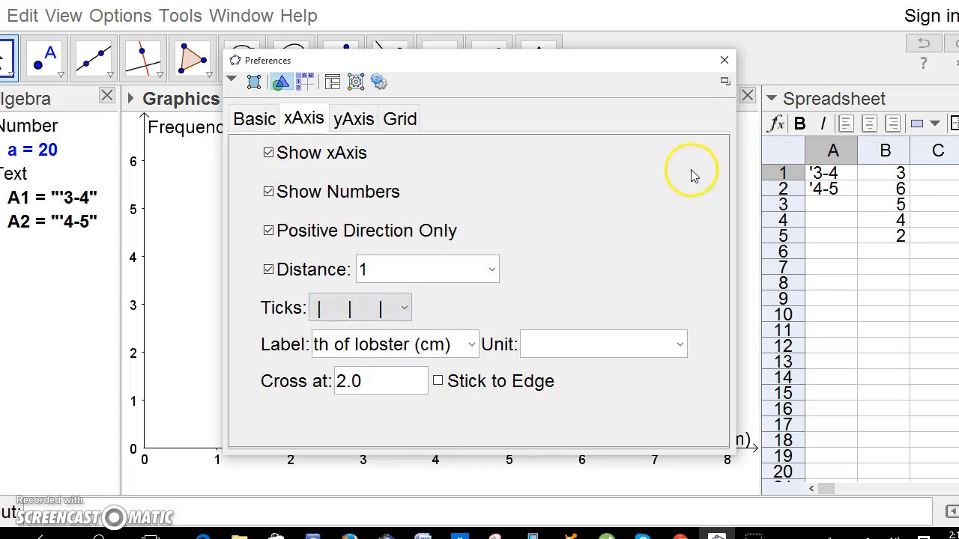
click(398, 382)
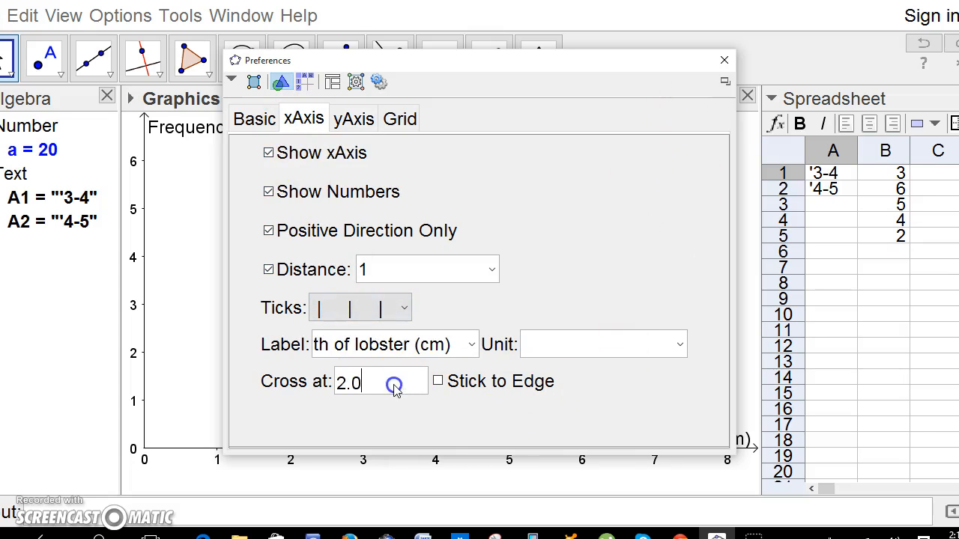
key(Return)
click(723, 61)
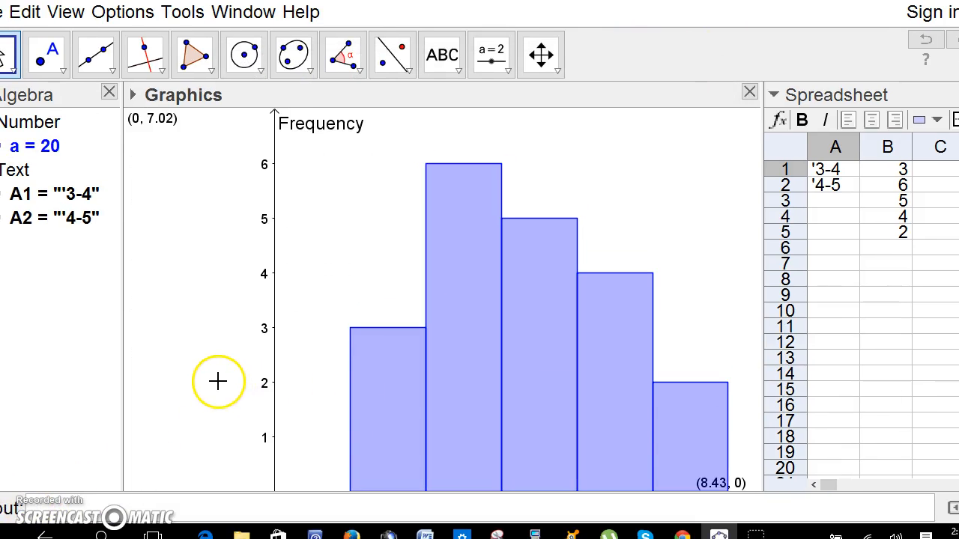
Step: Review the crossing settings of the x-axis and the y-axis in the Graphics preferences
right_click(216, 383)
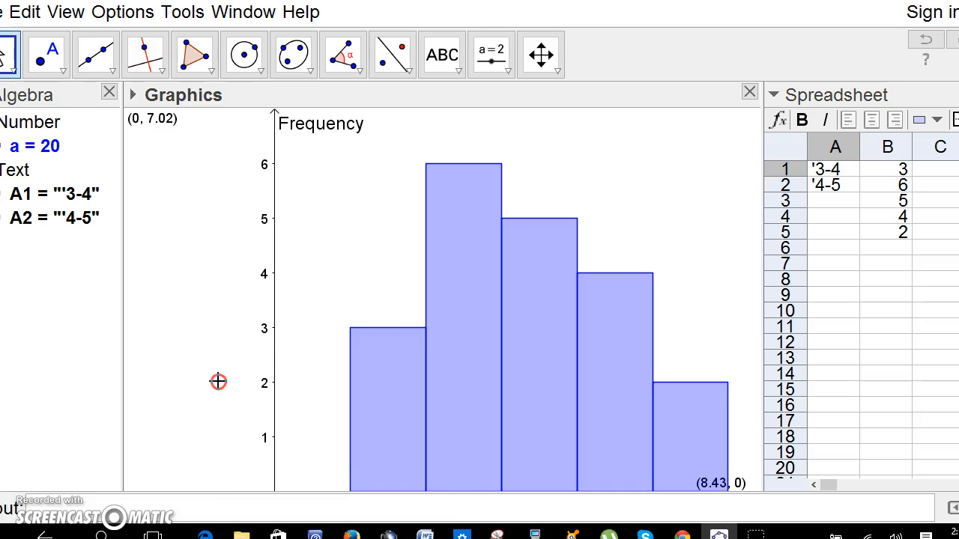
click(279, 534)
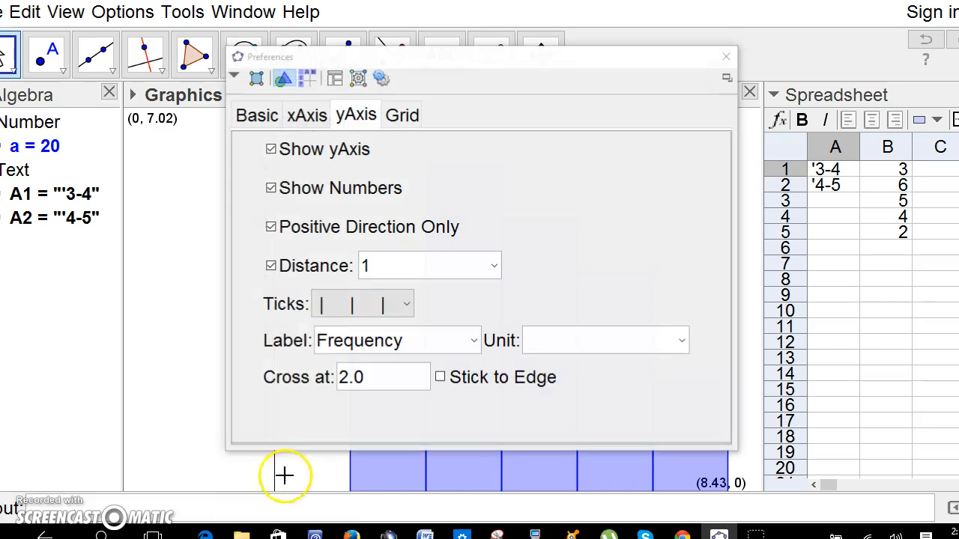
click(328, 118)
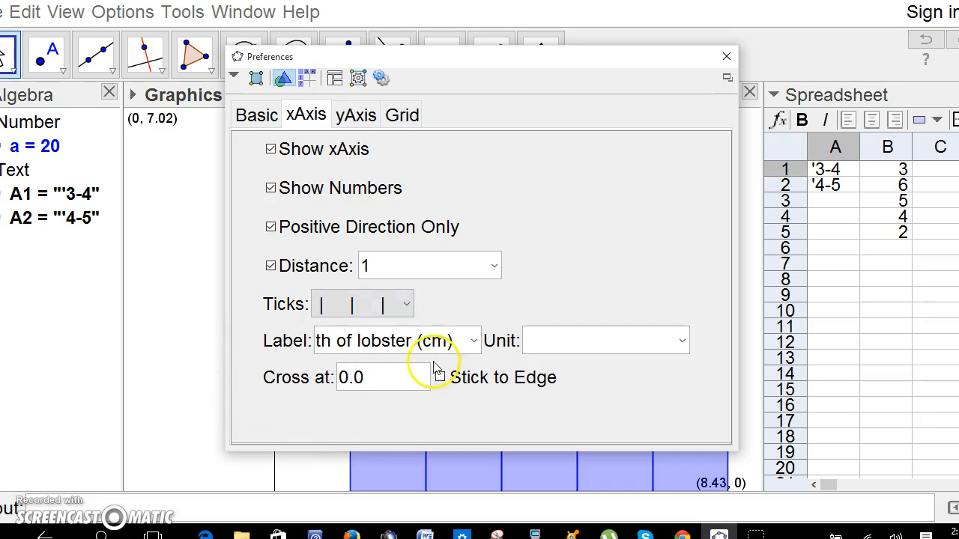
click(355, 114)
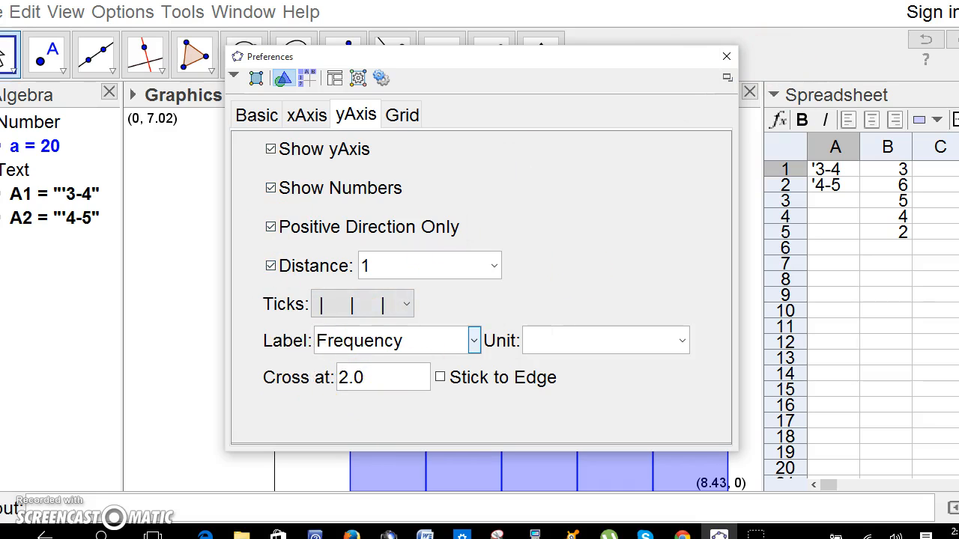
click(723, 57)
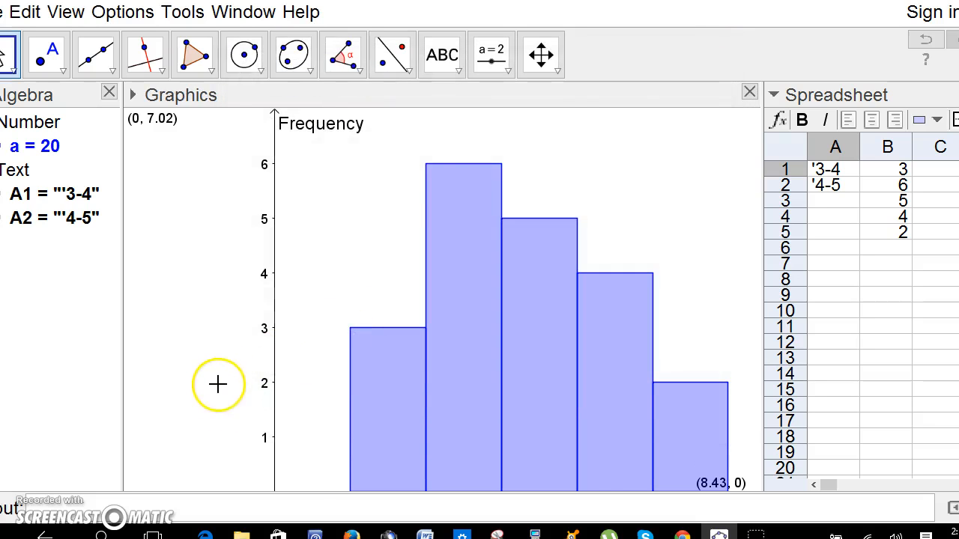
Step: Shift the Graphics view to bring the x-axis into view, and compress the y-axis scale so it reaches 7
click(541, 54)
drag(175, 407, 100, 363)
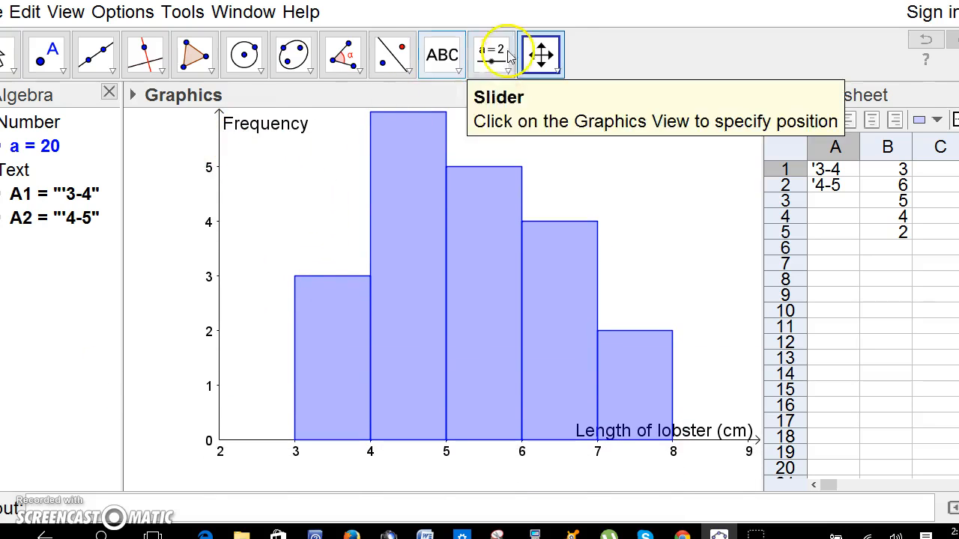
drag(222, 143, 224, 193)
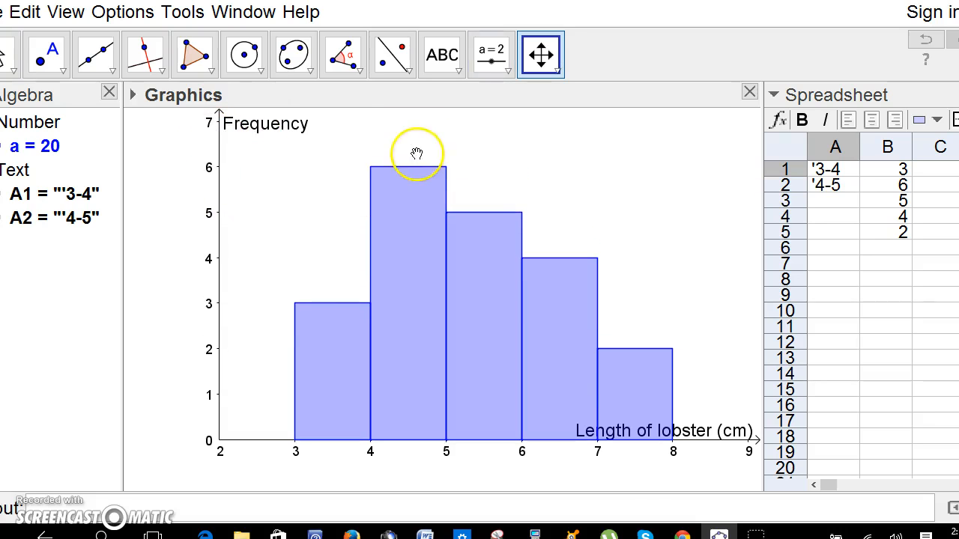
Step: Add the text "Length of Lobster" above the histogram as its title
click(446, 57)
click(397, 146)
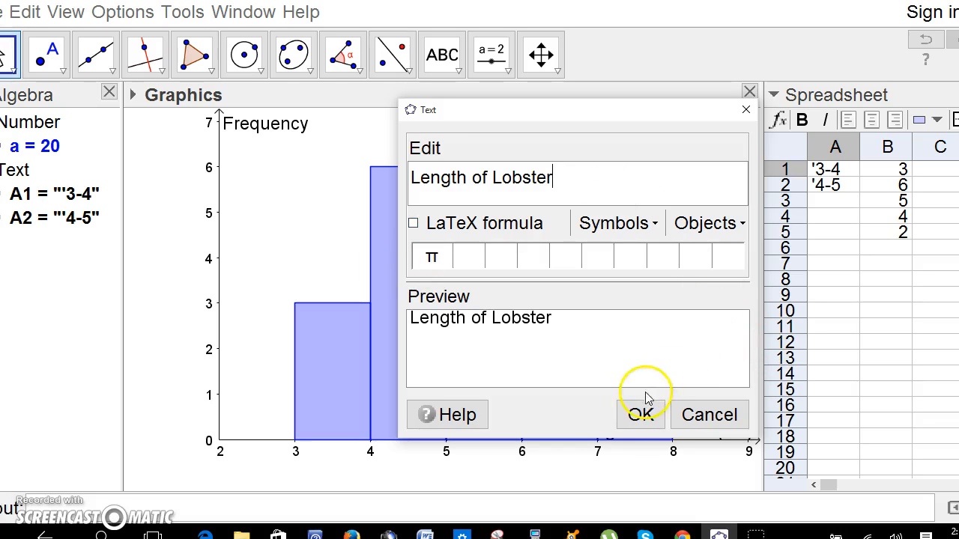
click(639, 414)
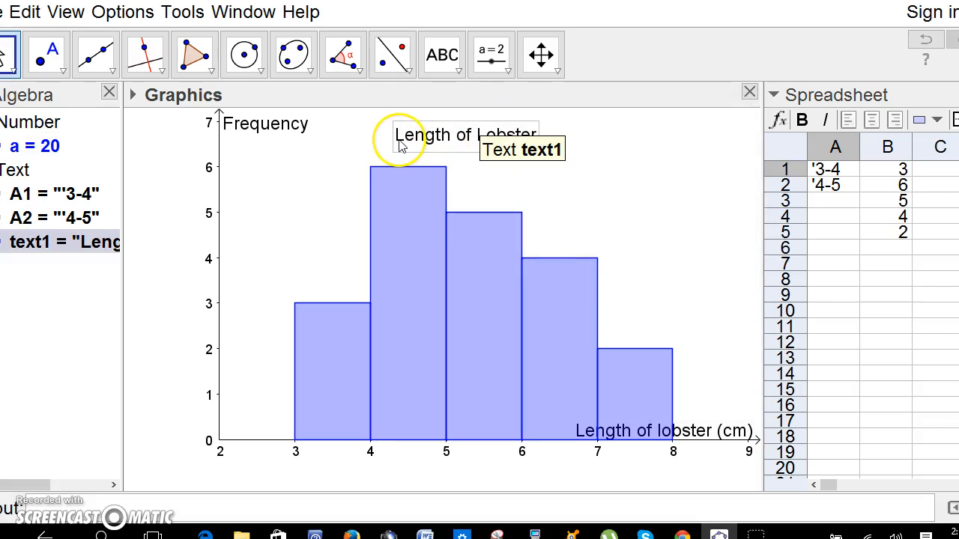
Step: Make the histogram's title text bold and set its size to Medium in its object properties
double_click(493, 138)
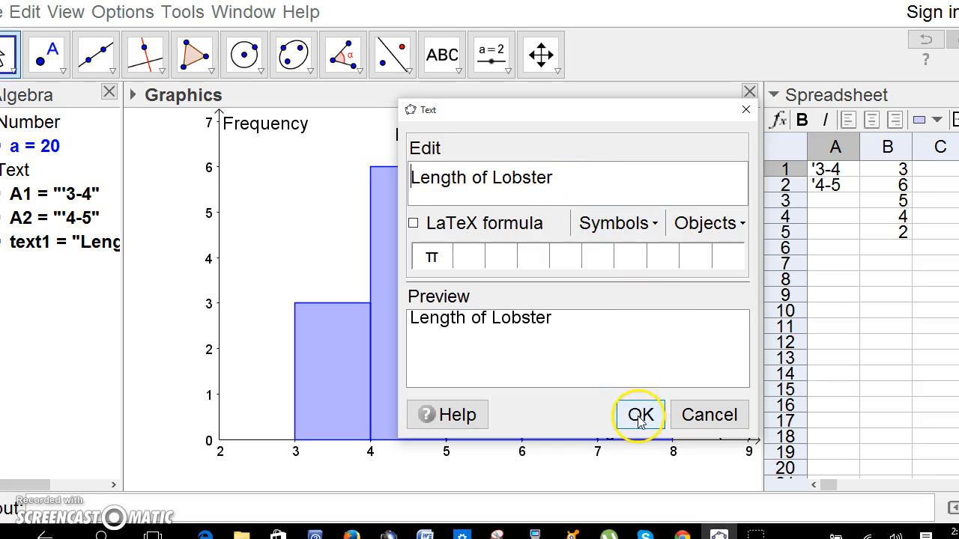
click(738, 112)
right_click(43, 249)
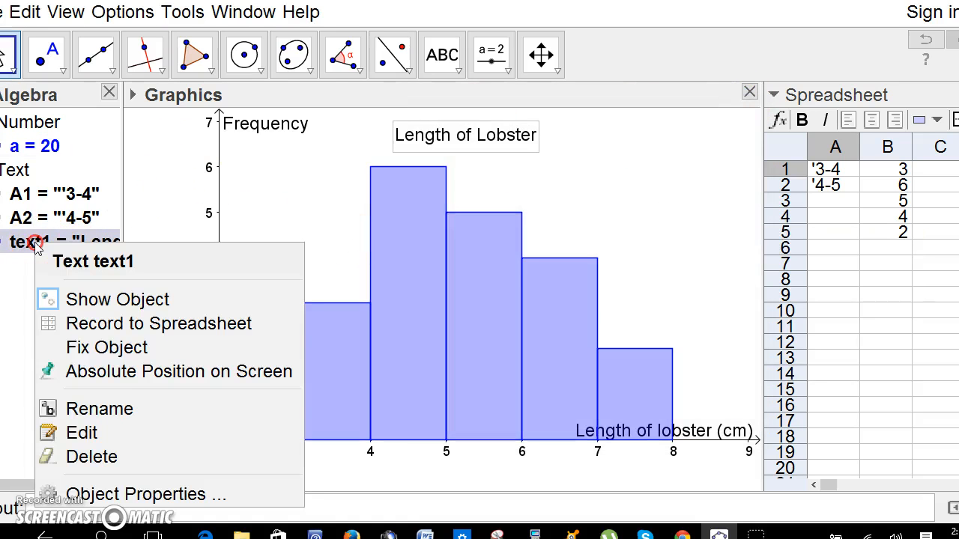
click(100, 495)
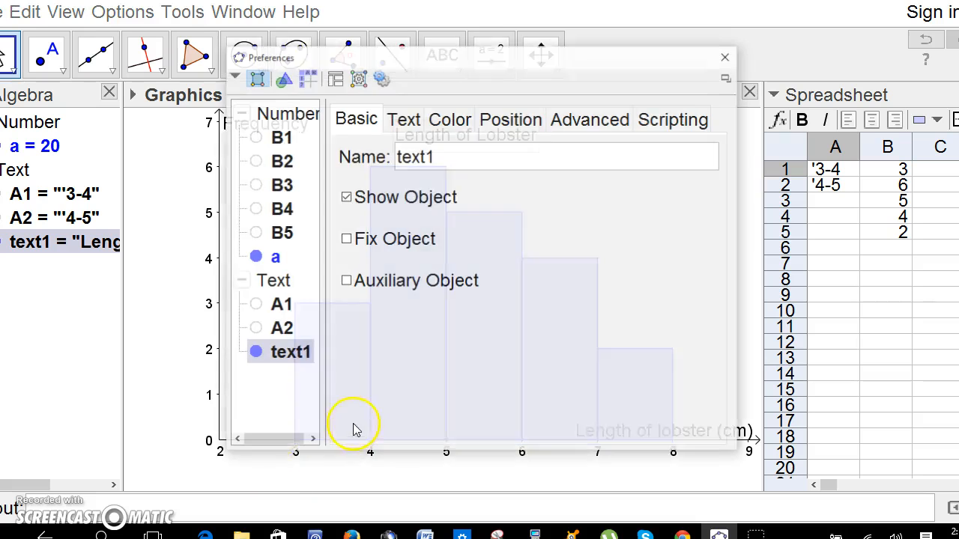
click(403, 121)
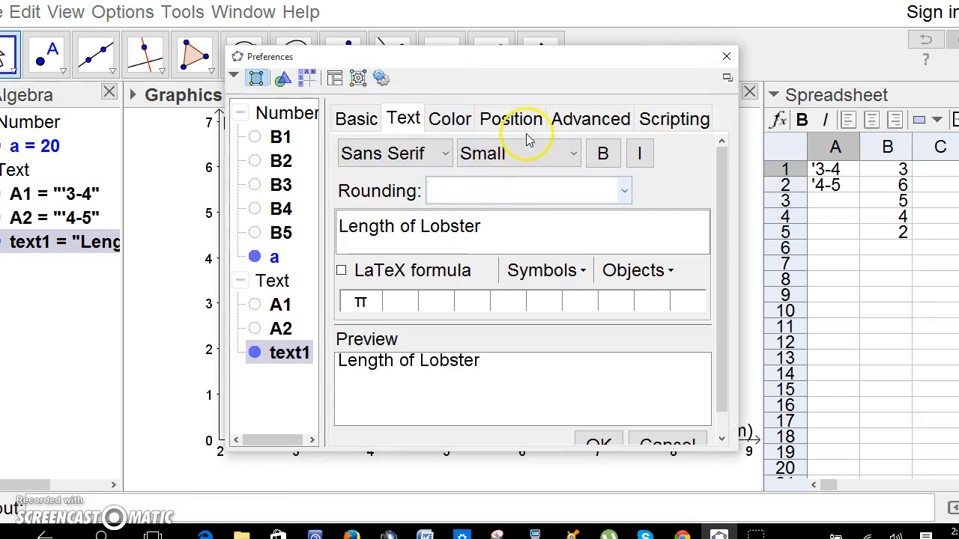
click(604, 154)
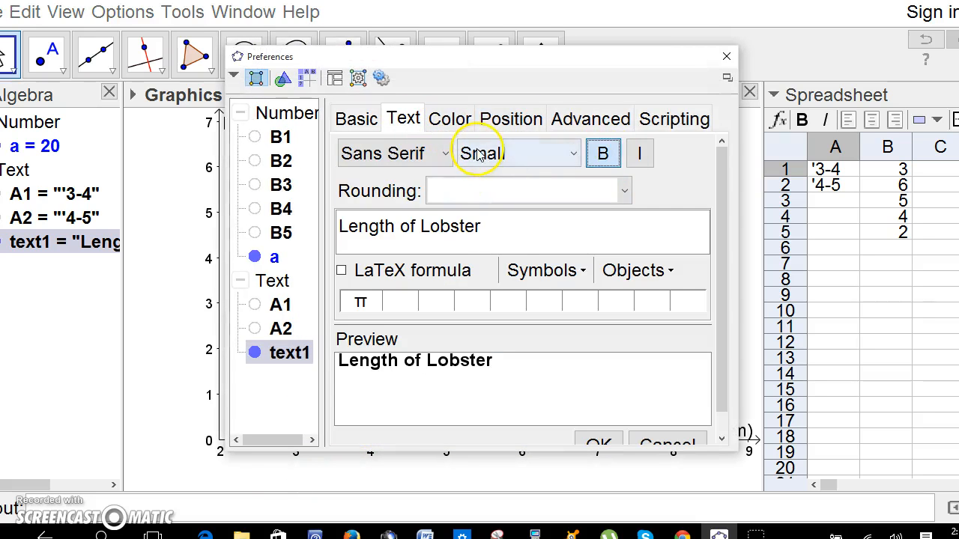
click(573, 154)
click(497, 256)
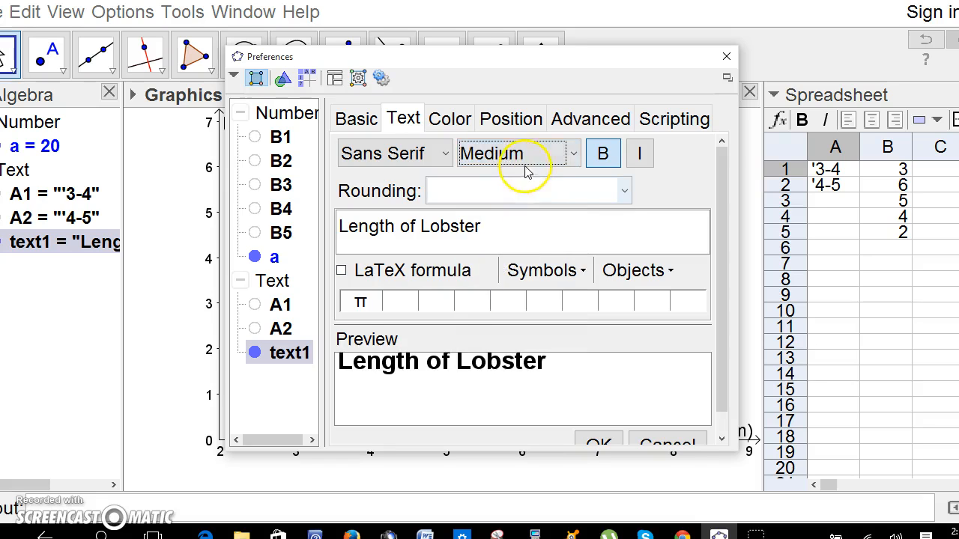
click(726, 57)
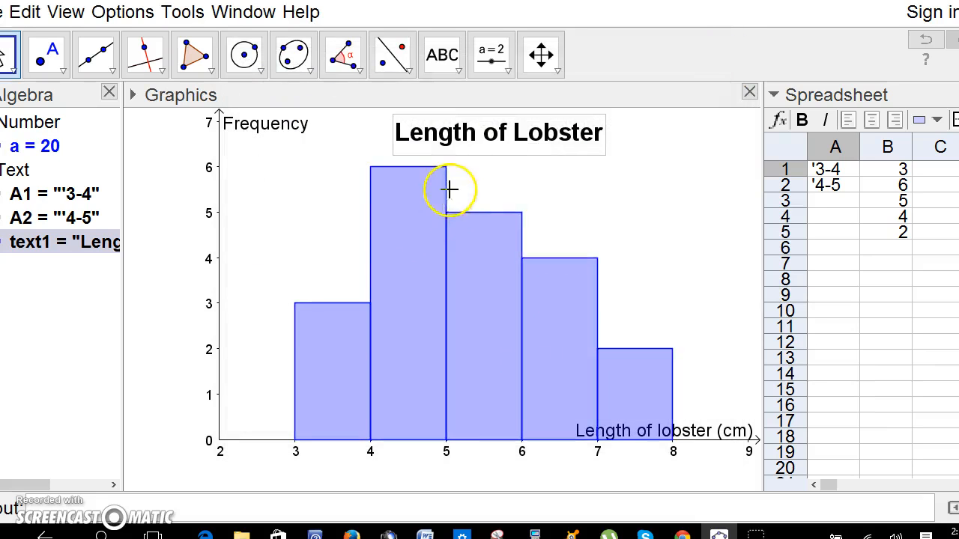
Step: Change the title text's foreground color to red (204, 0, 0)
right_click(39, 243)
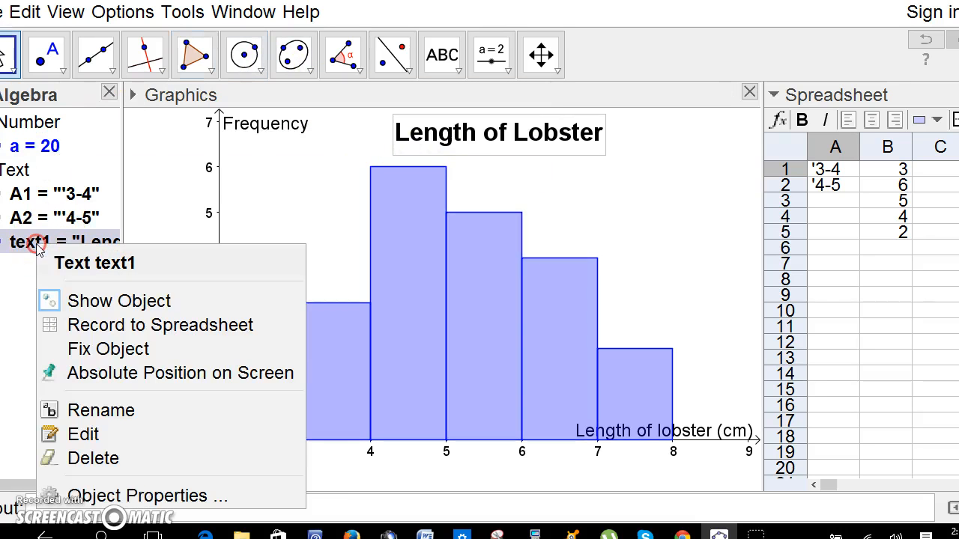
click(108, 496)
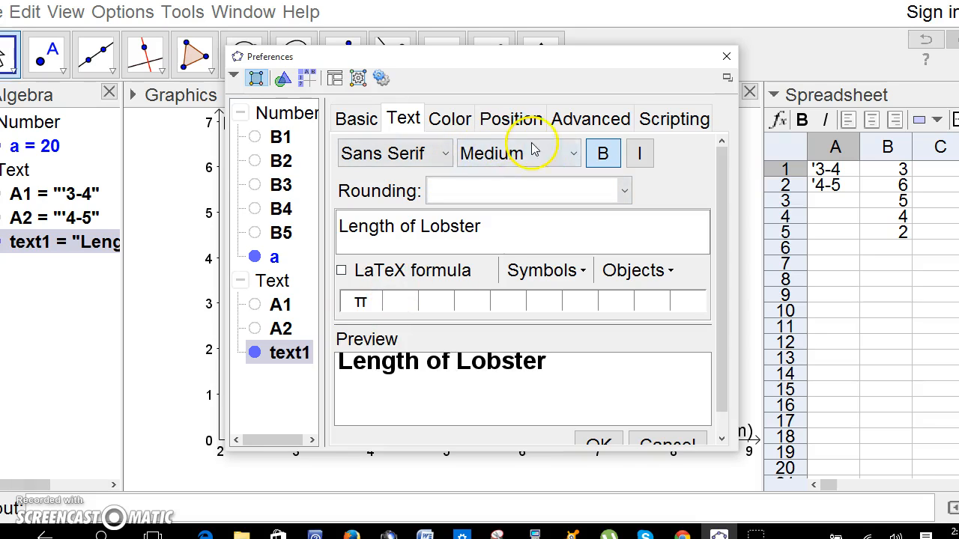
click(452, 120)
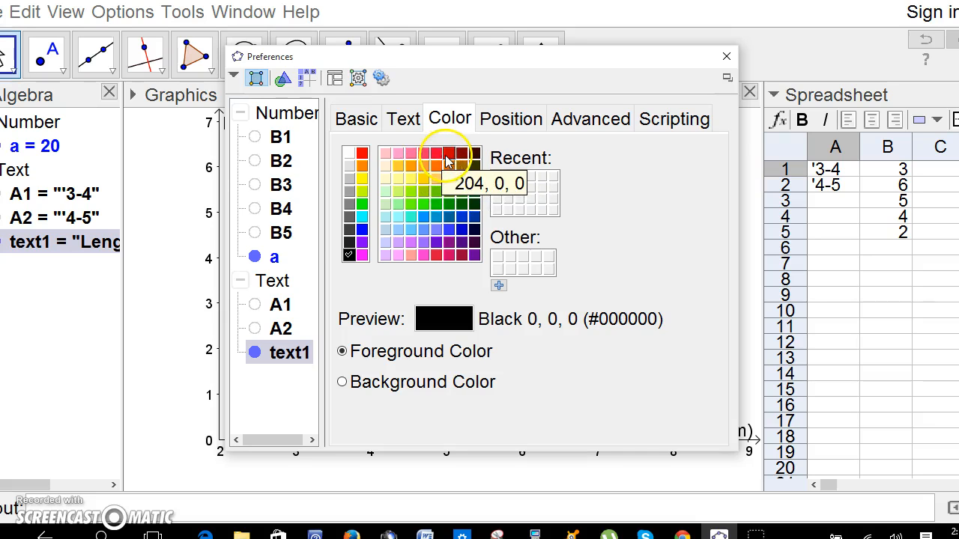
click(447, 158)
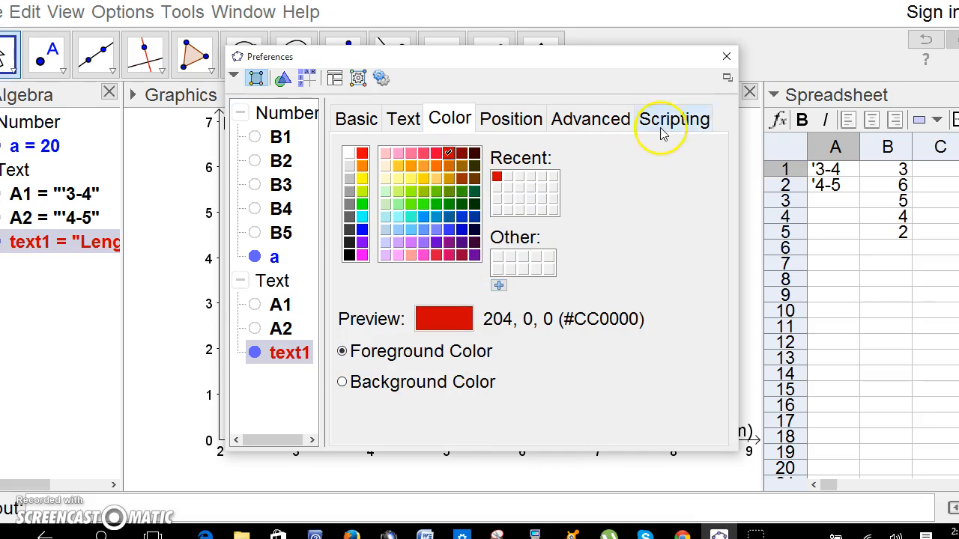
click(726, 56)
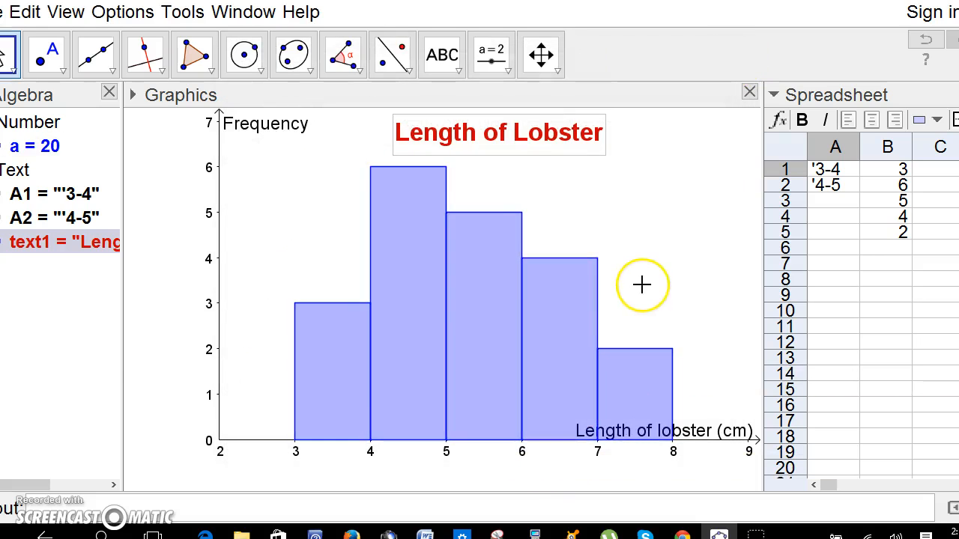